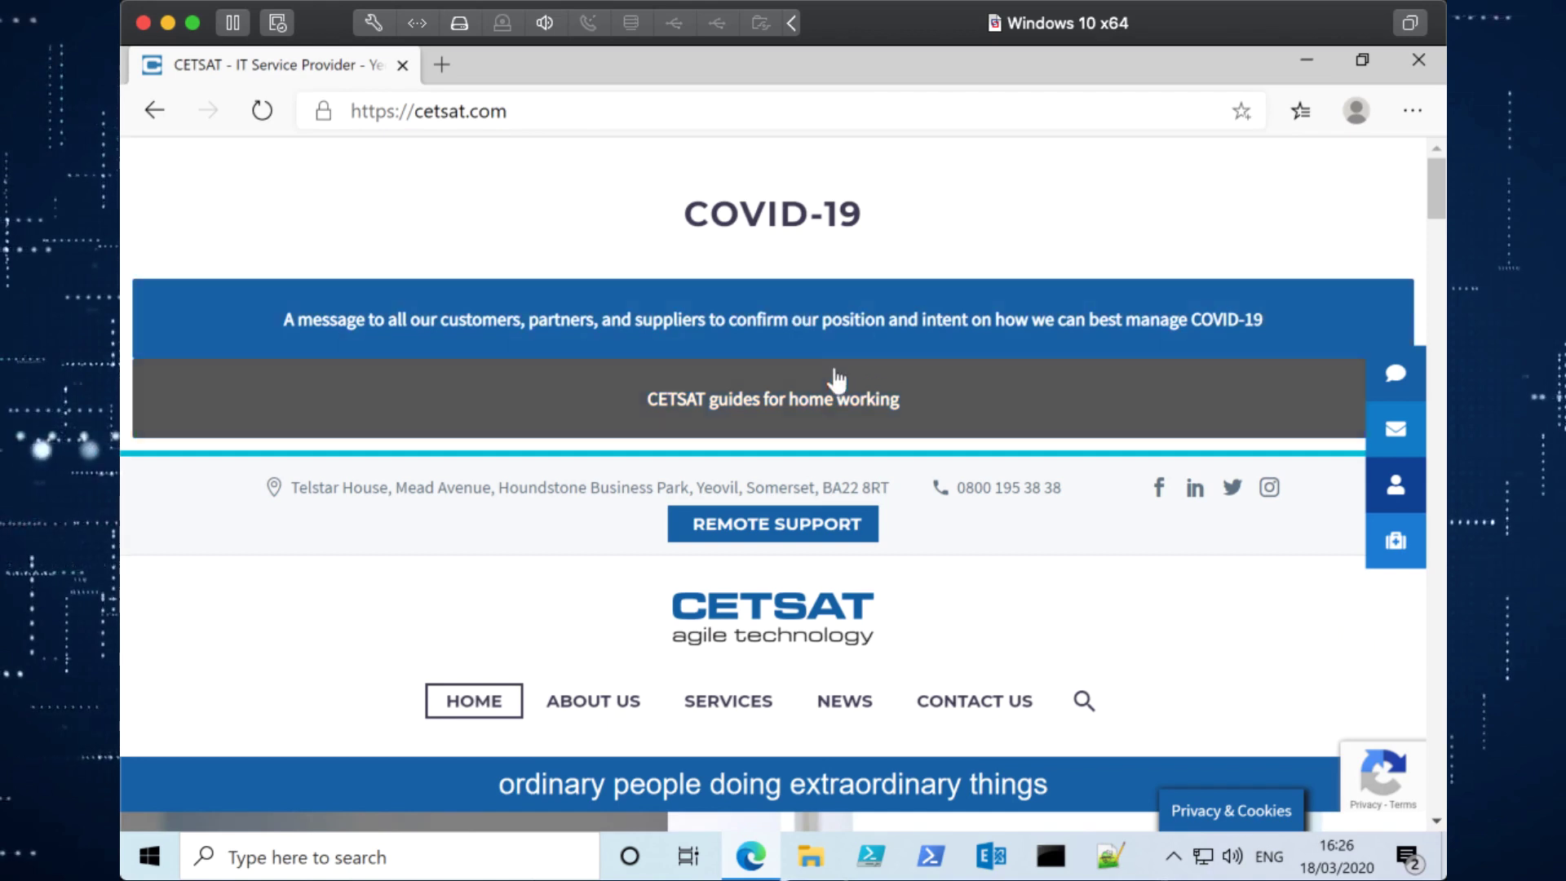
# - Expand the home working guides and open the Cetsat SonicWall SSL VPN PDF
pyautogui.click(772, 416)
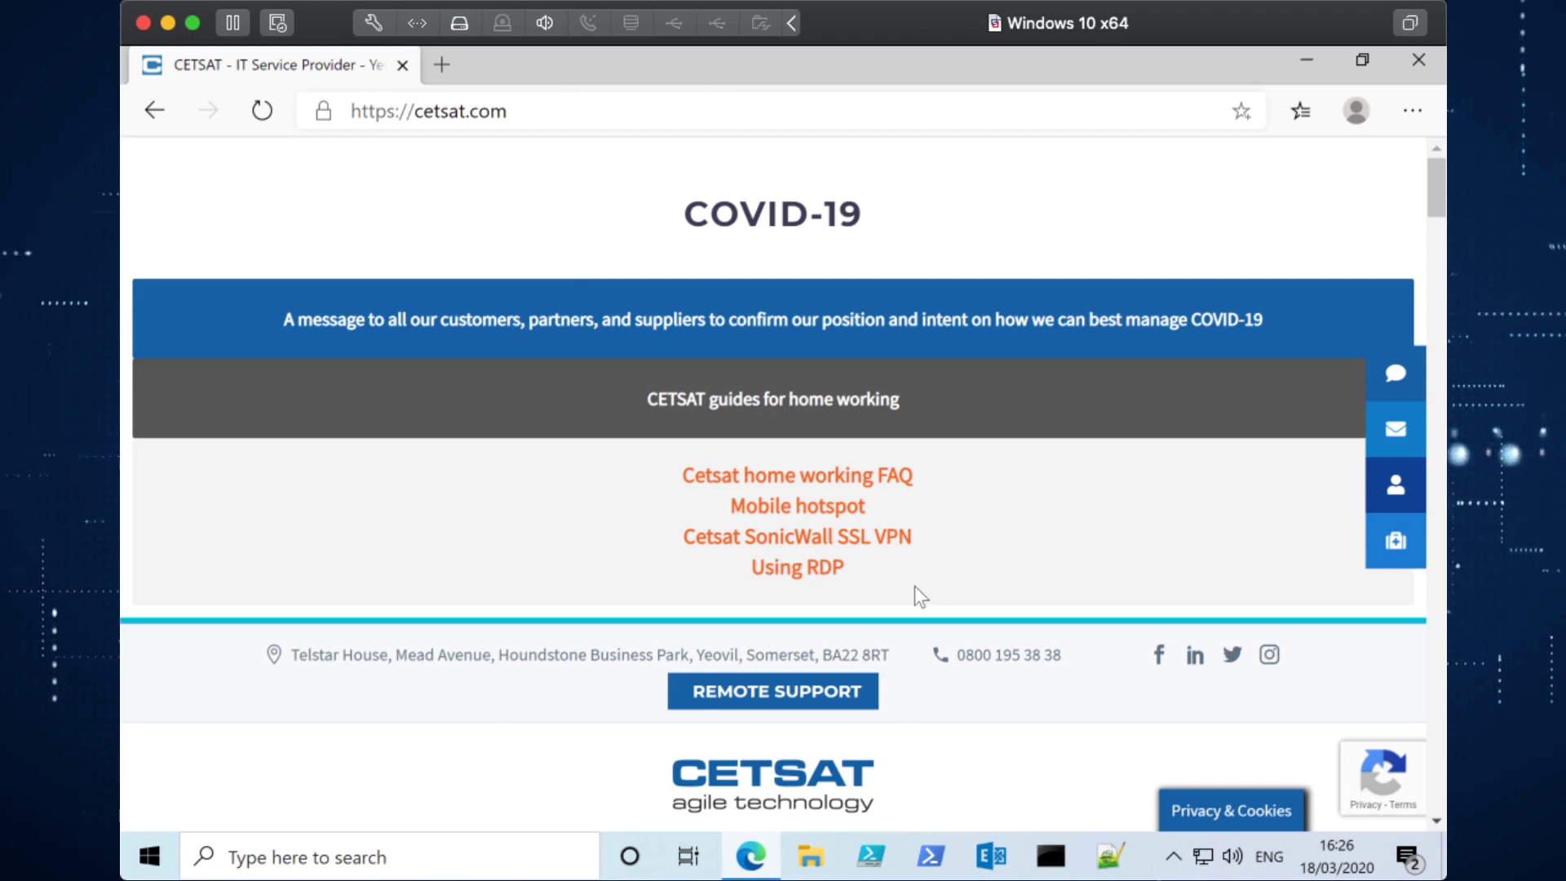
pyautogui.click(864, 545)
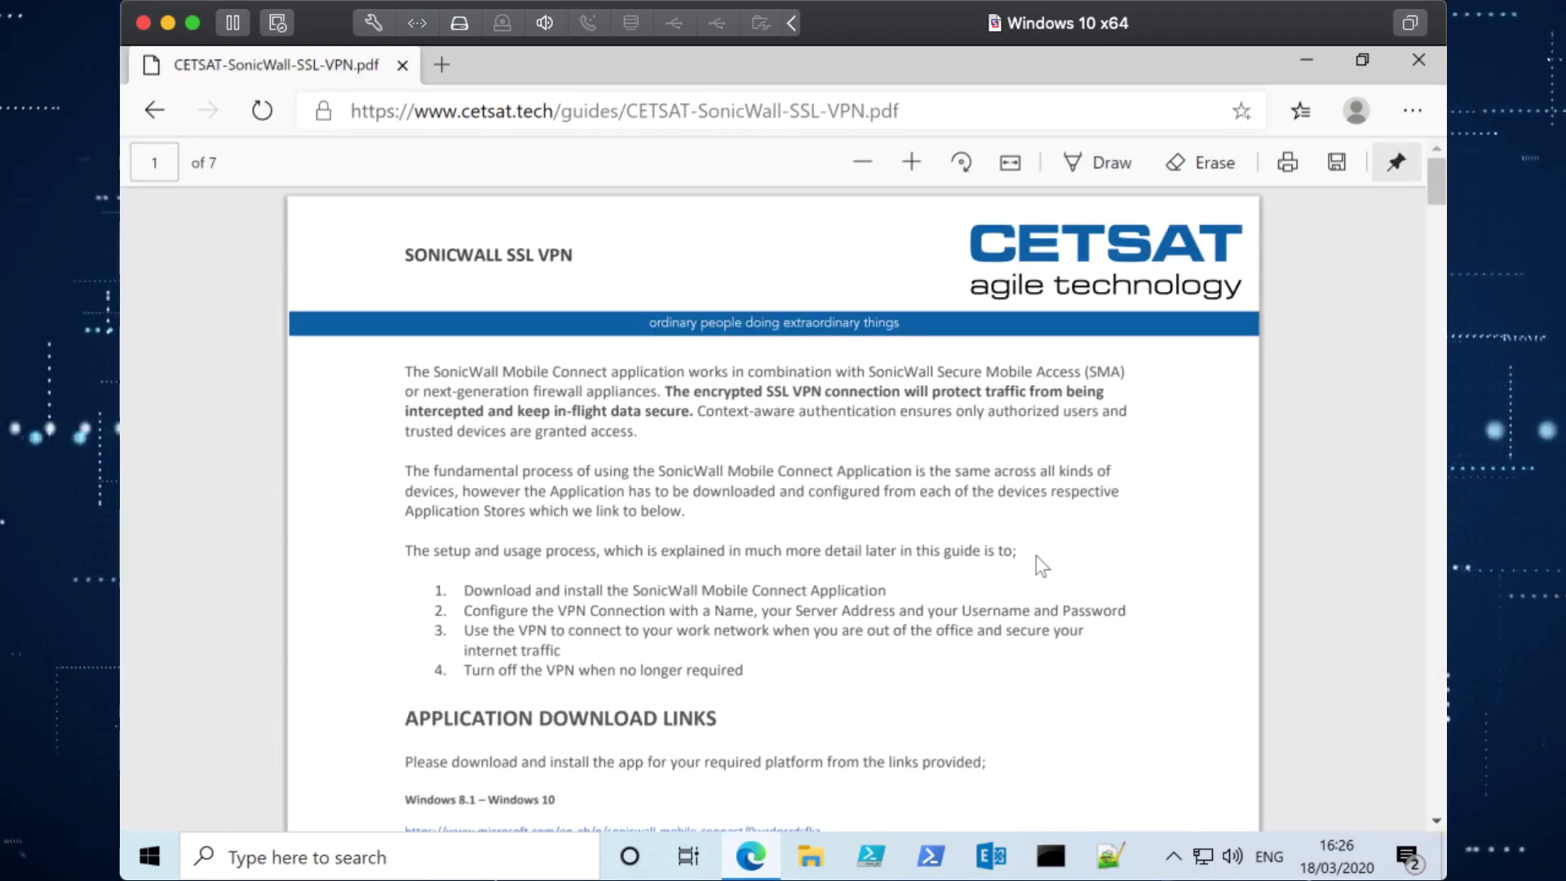
pyautogui.moveTo(1429, 173); pyautogui.dragTo(1438, 235)
# - Select the server address placeholder text in the guide, including the word ADDRESS, then clear the selection
pyautogui.moveTo(514, 586); pyautogui.dragTo(998, 577)
pyautogui.click(1010, 576)
pyautogui.doubleClick(955, 574)
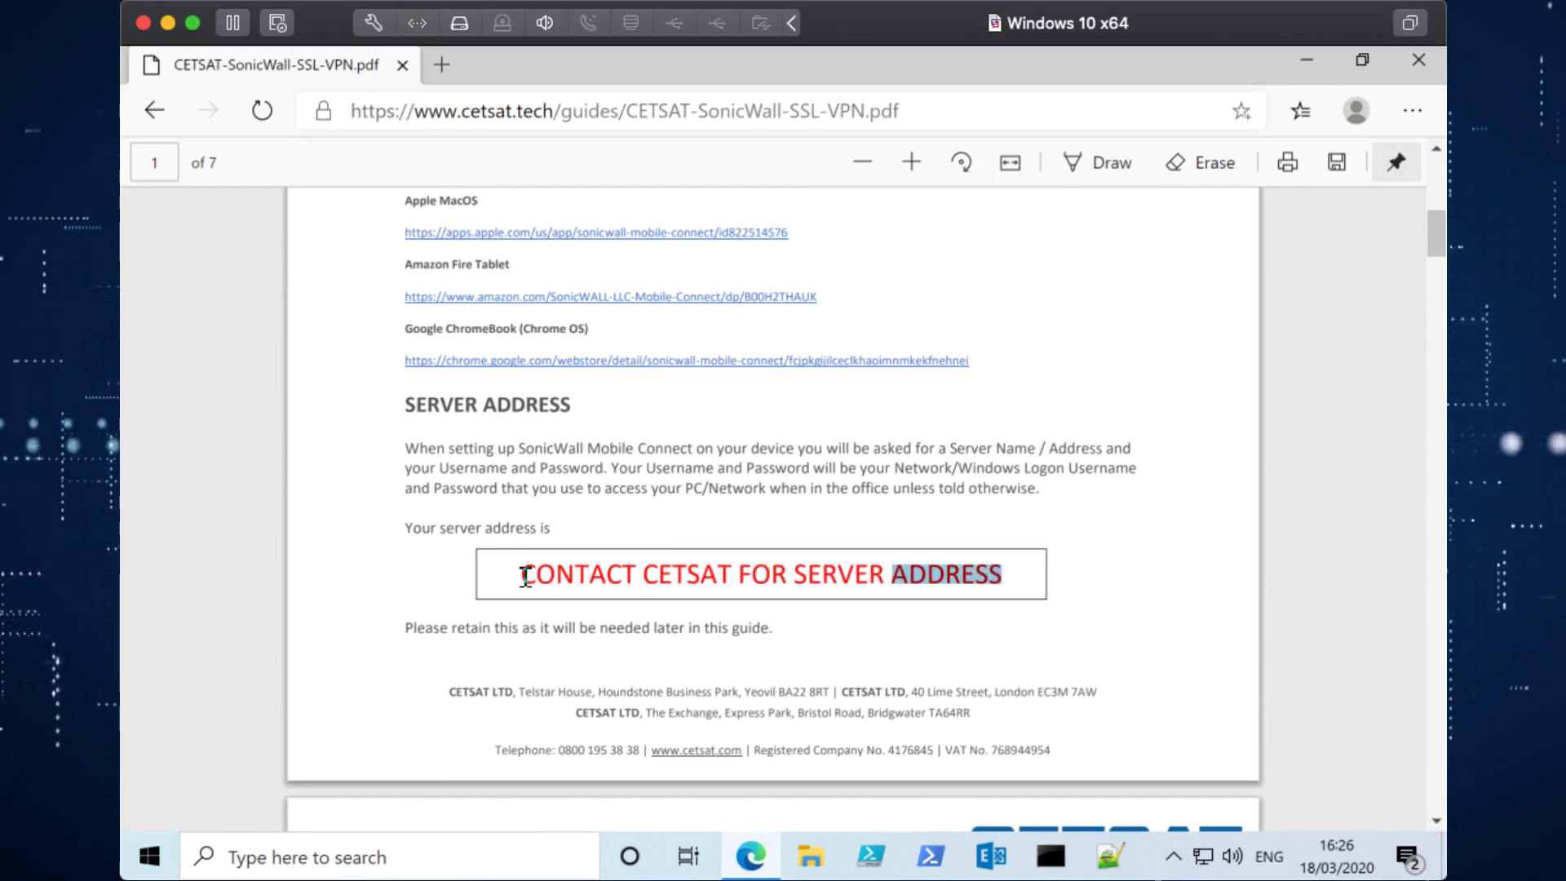
pyautogui.click(1098, 585)
pyautogui.moveTo(1436, 239); pyautogui.dragTo(1435, 172)
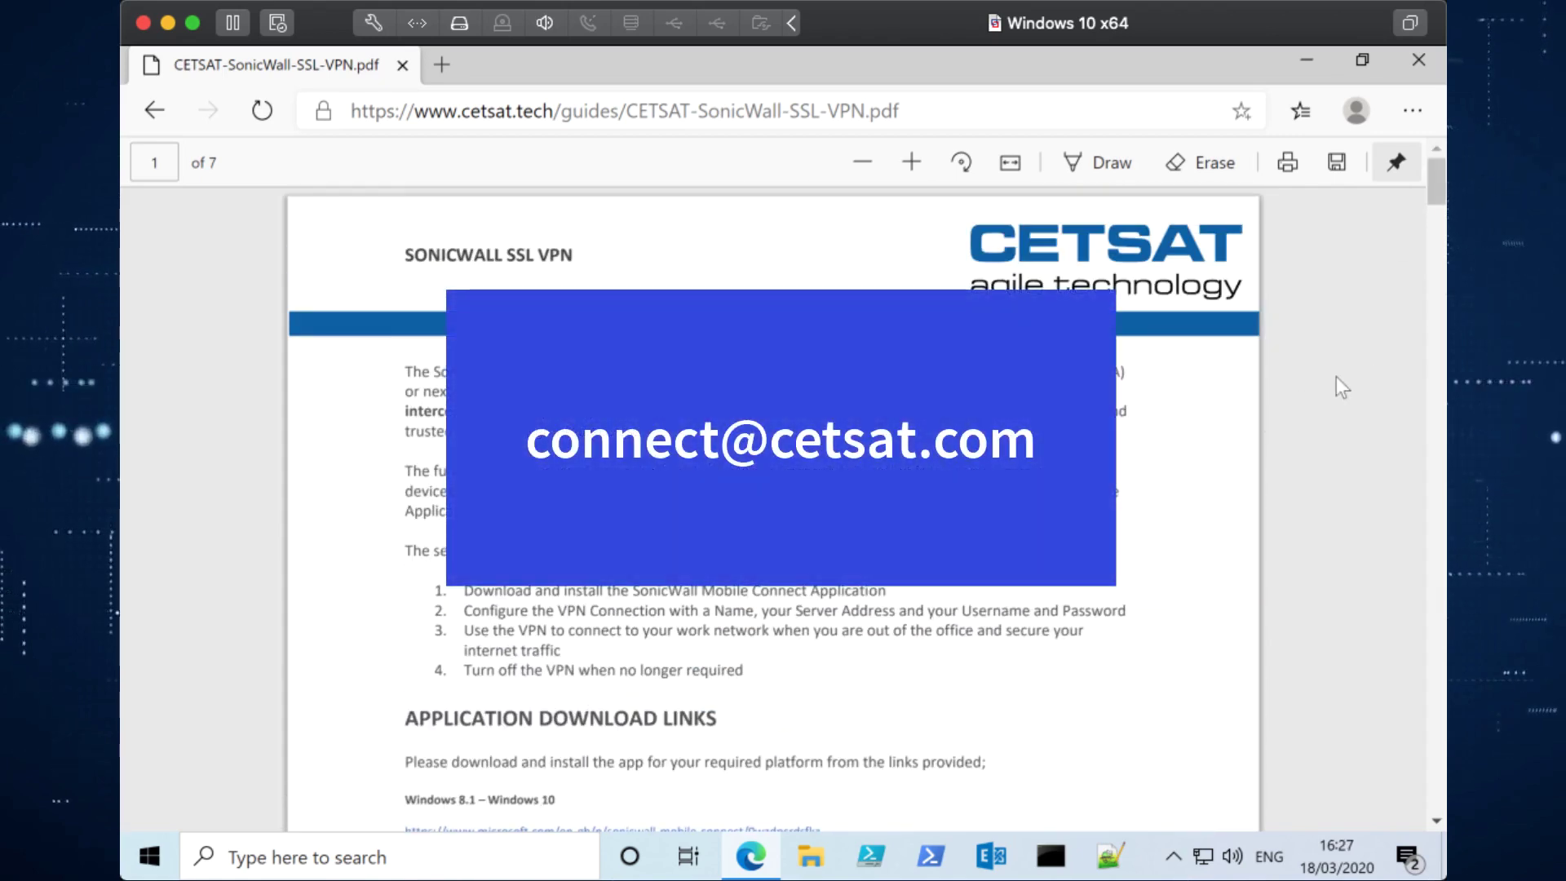
pyautogui.moveTo(1435, 178); pyautogui.dragTo(1439, 218)
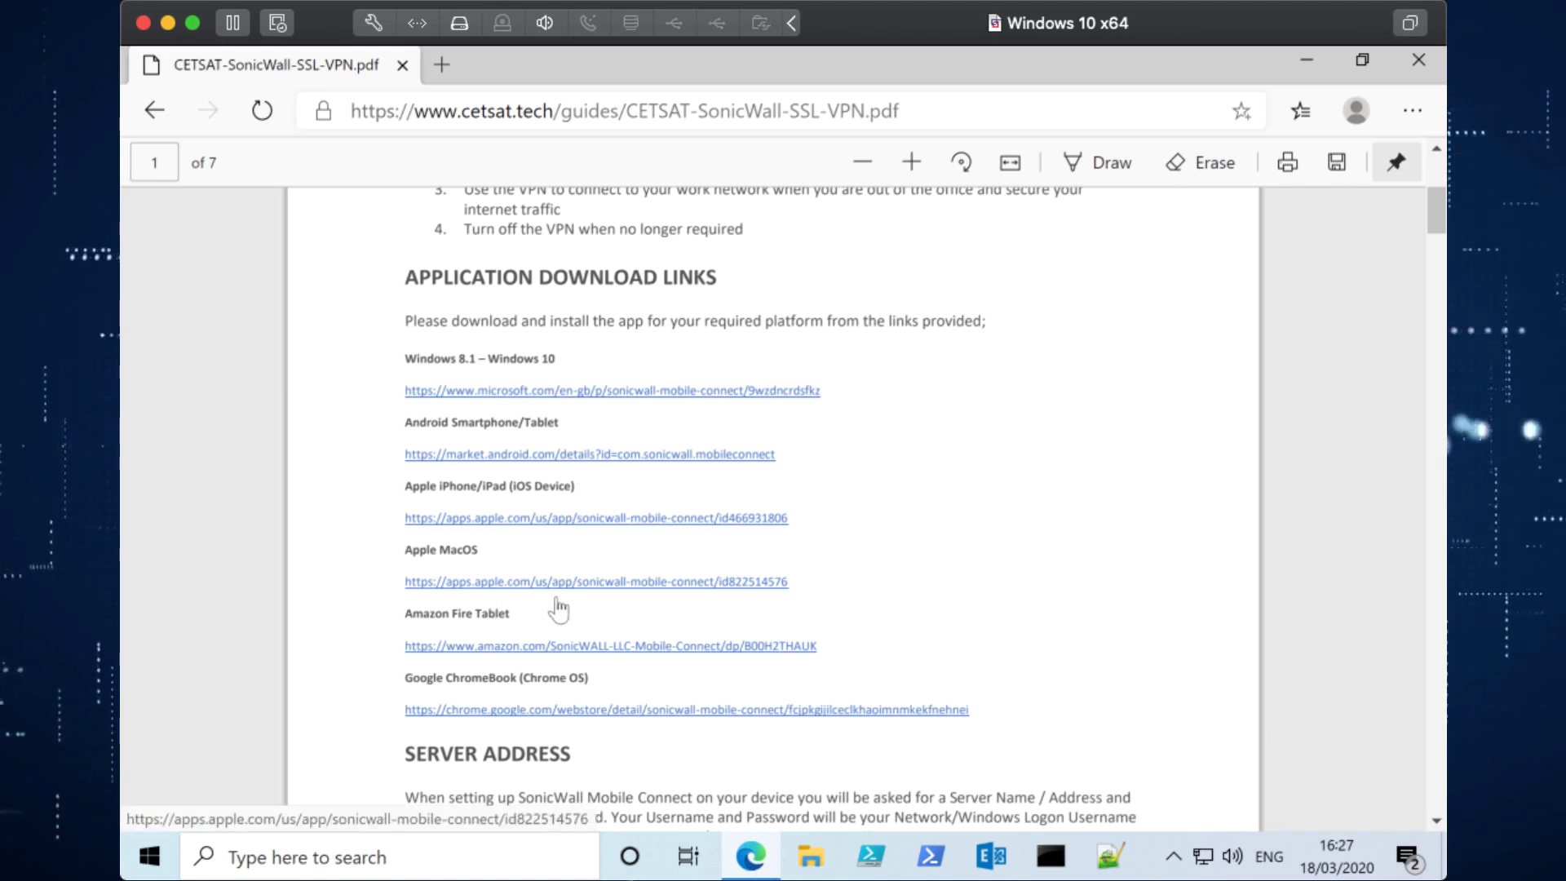
pyautogui.moveTo(1436, 215)
pyautogui.mouseDown()
pyautogui.moveTo(1435, 789)
pyautogui.moveTo(1434, 184)
pyautogui.mouseUp()
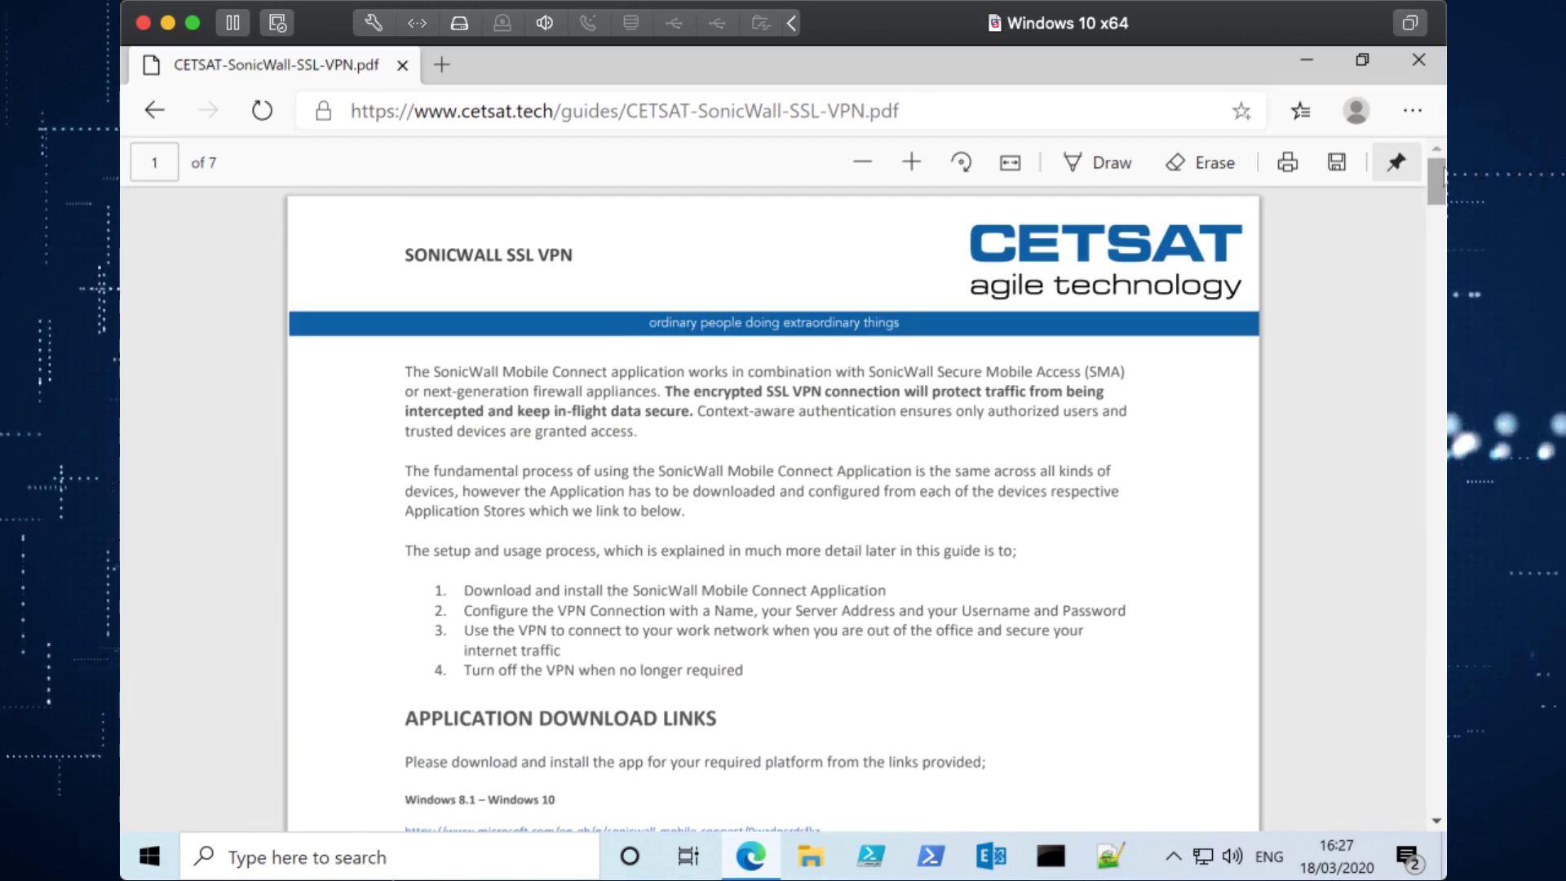
pyautogui.moveTo(1435, 185); pyautogui.dragTo(1435, 268)
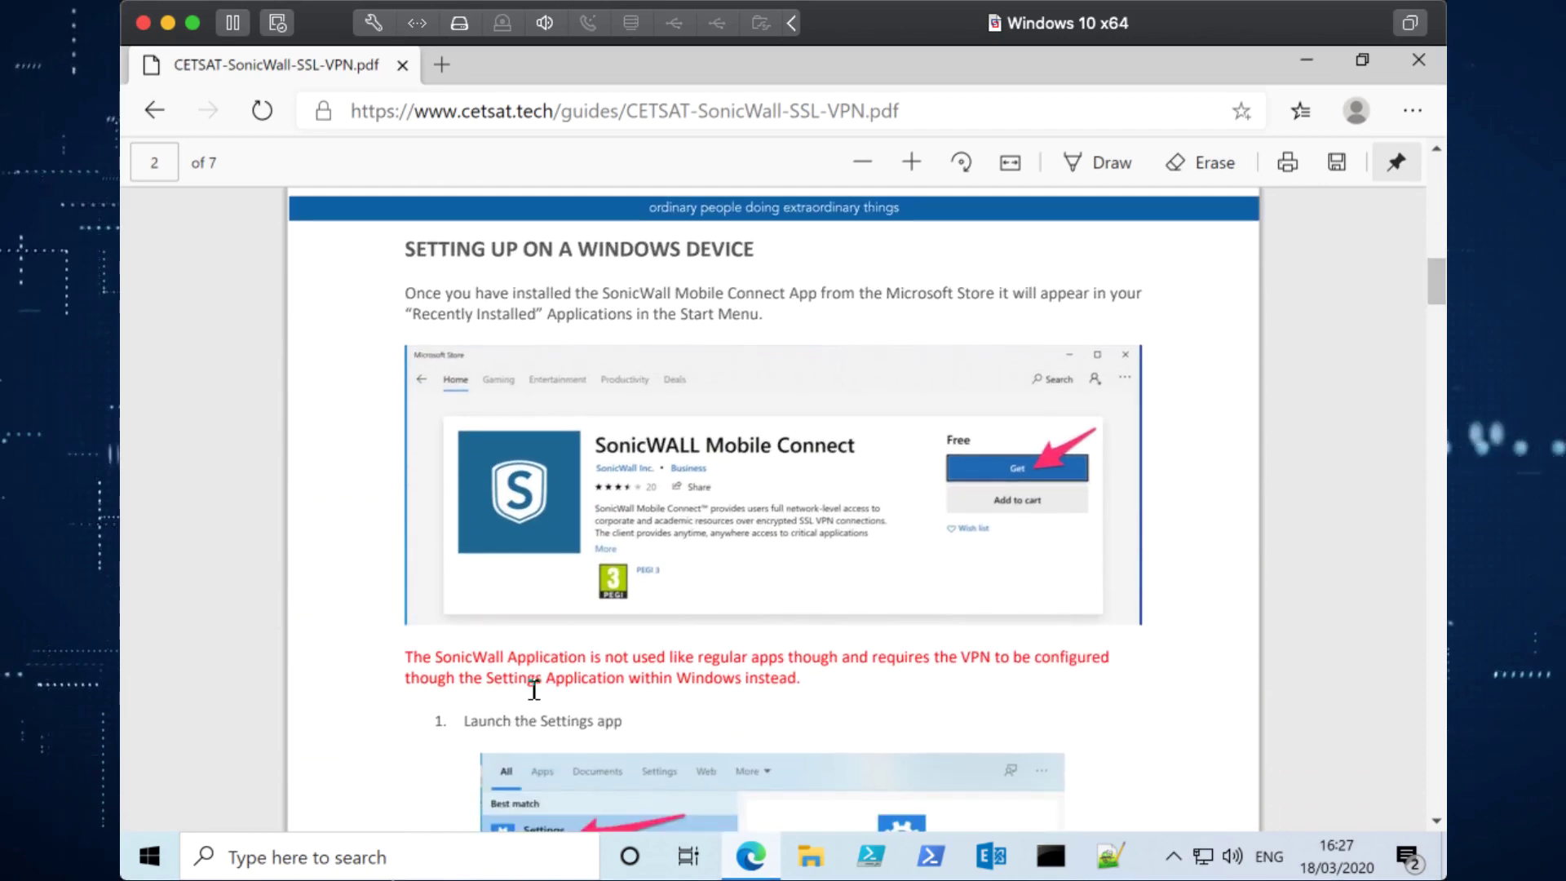
# - Launch Microsoft Store from Start search and search it for 'sonicw'
pyautogui.click(149, 857)
pyautogui.write('store')
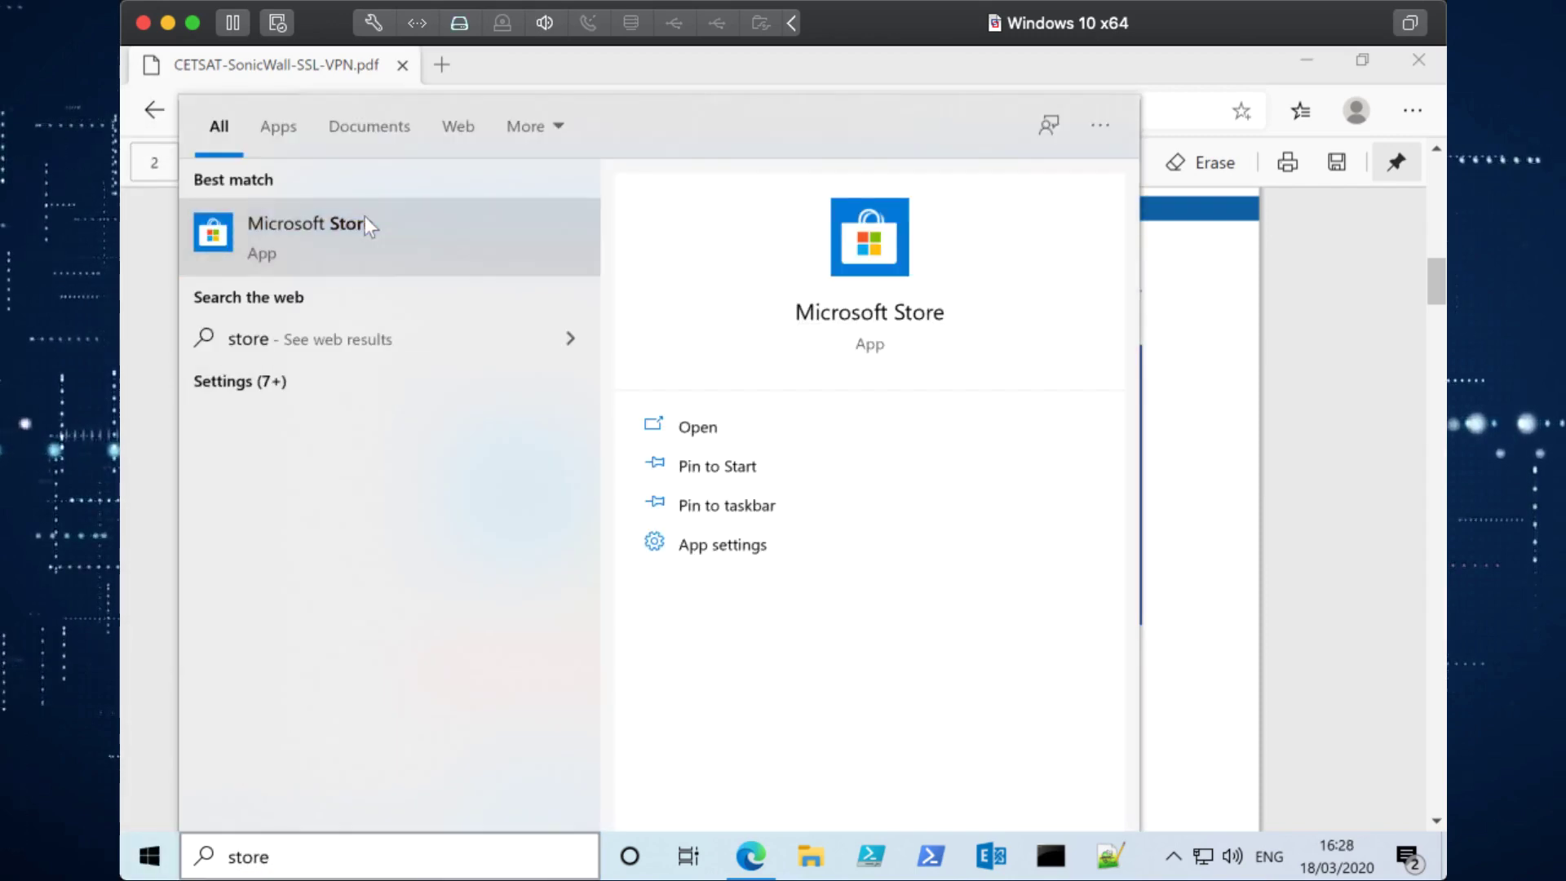
pyautogui.click(365, 234)
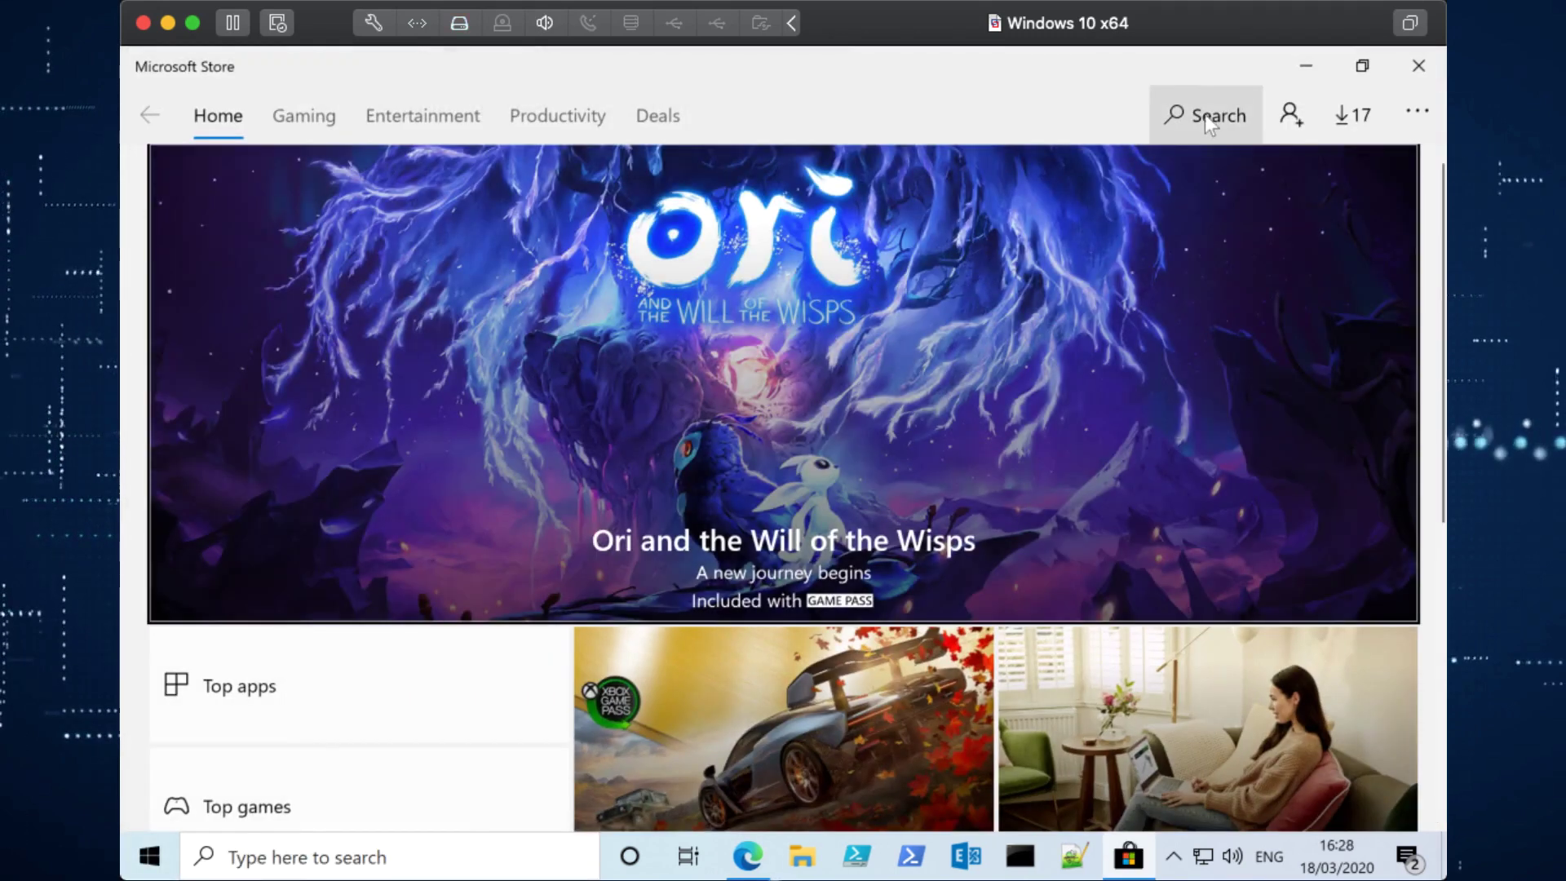
pyautogui.click(1205, 114)
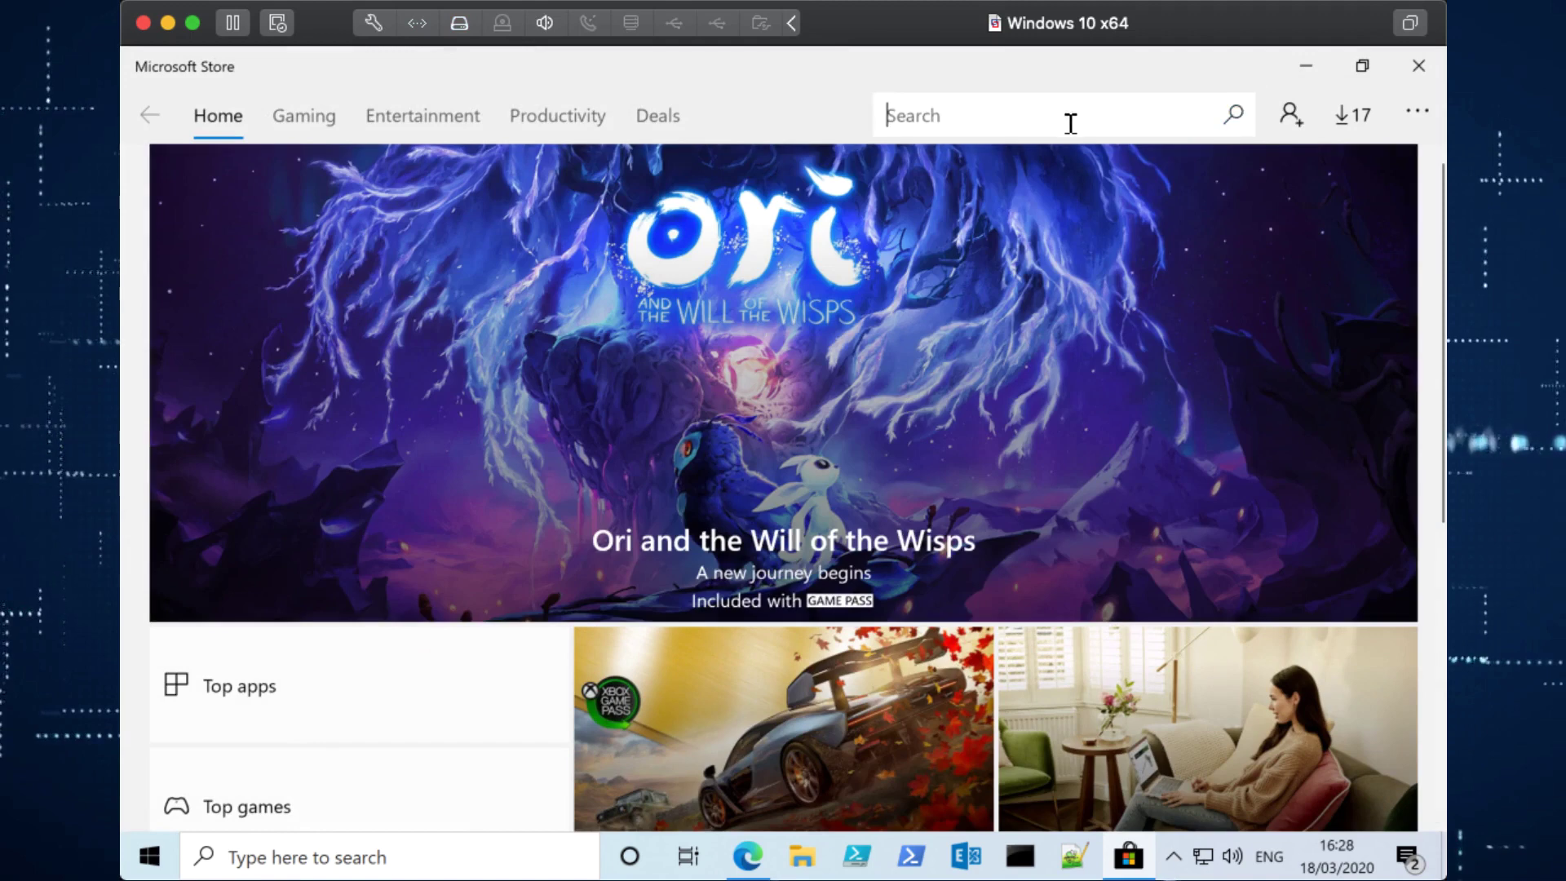
pyautogui.write('sonicwall')
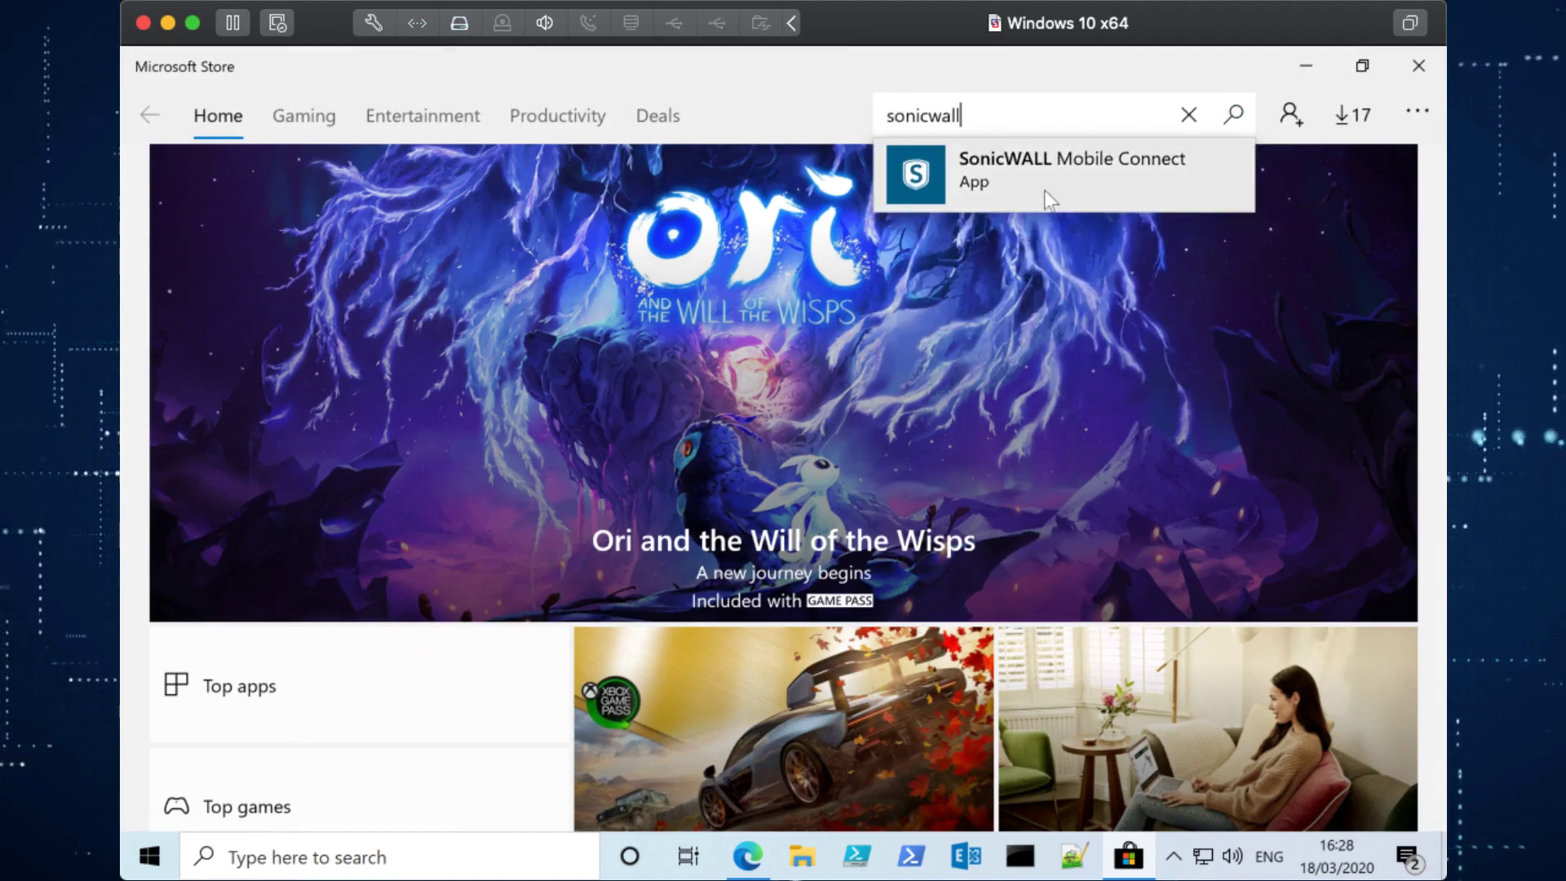
# - Install SonicWALL Mobile Connect from its store page, dismissing the sign-in prompt
pyautogui.click(1071, 169)
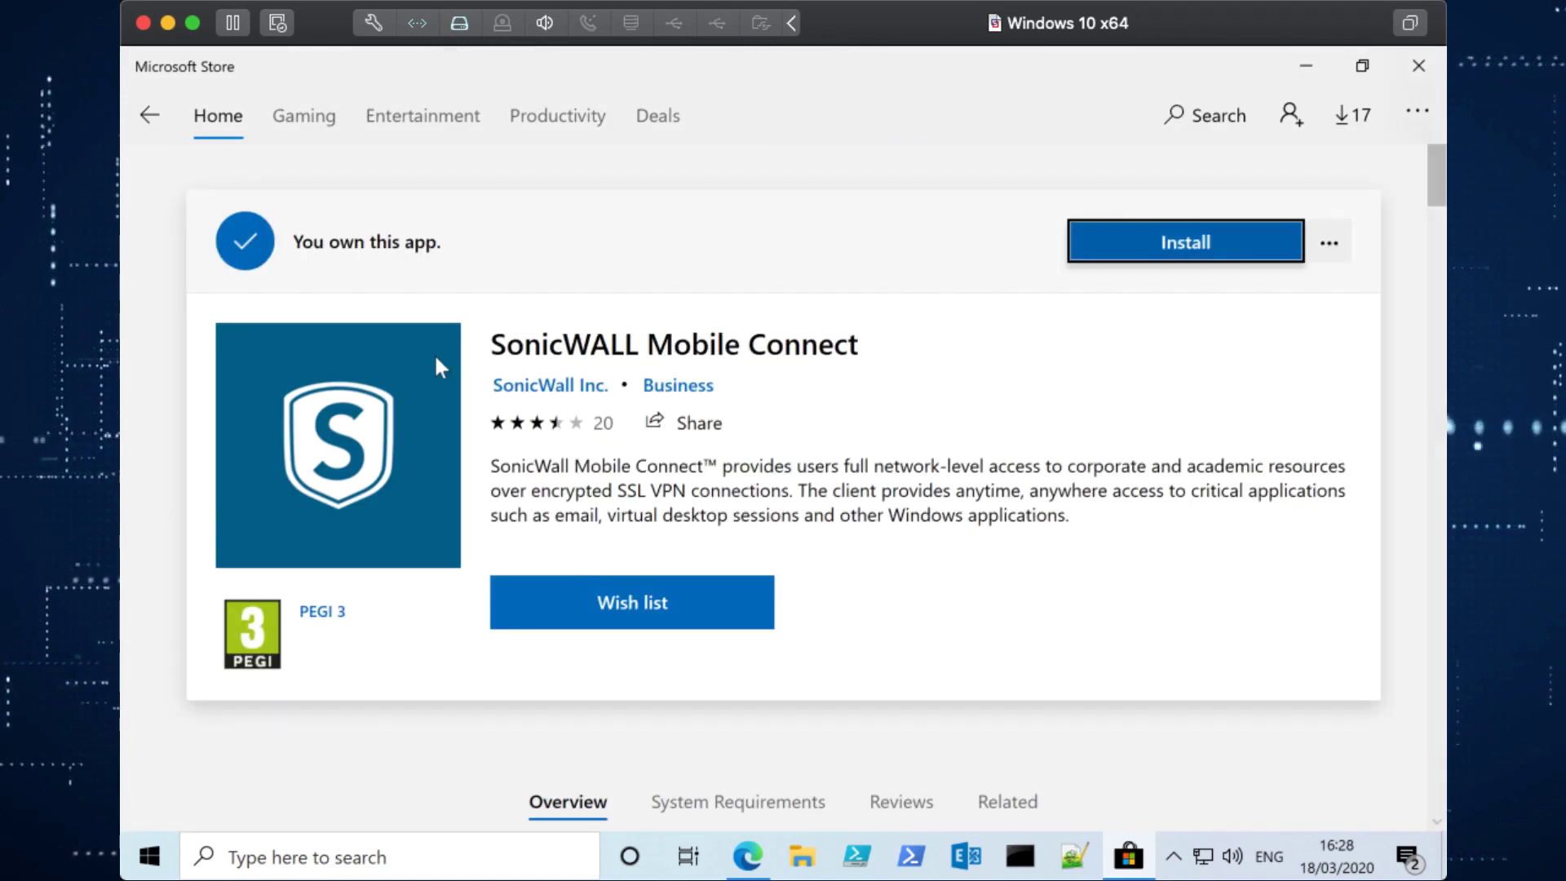
pyautogui.click(1137, 243)
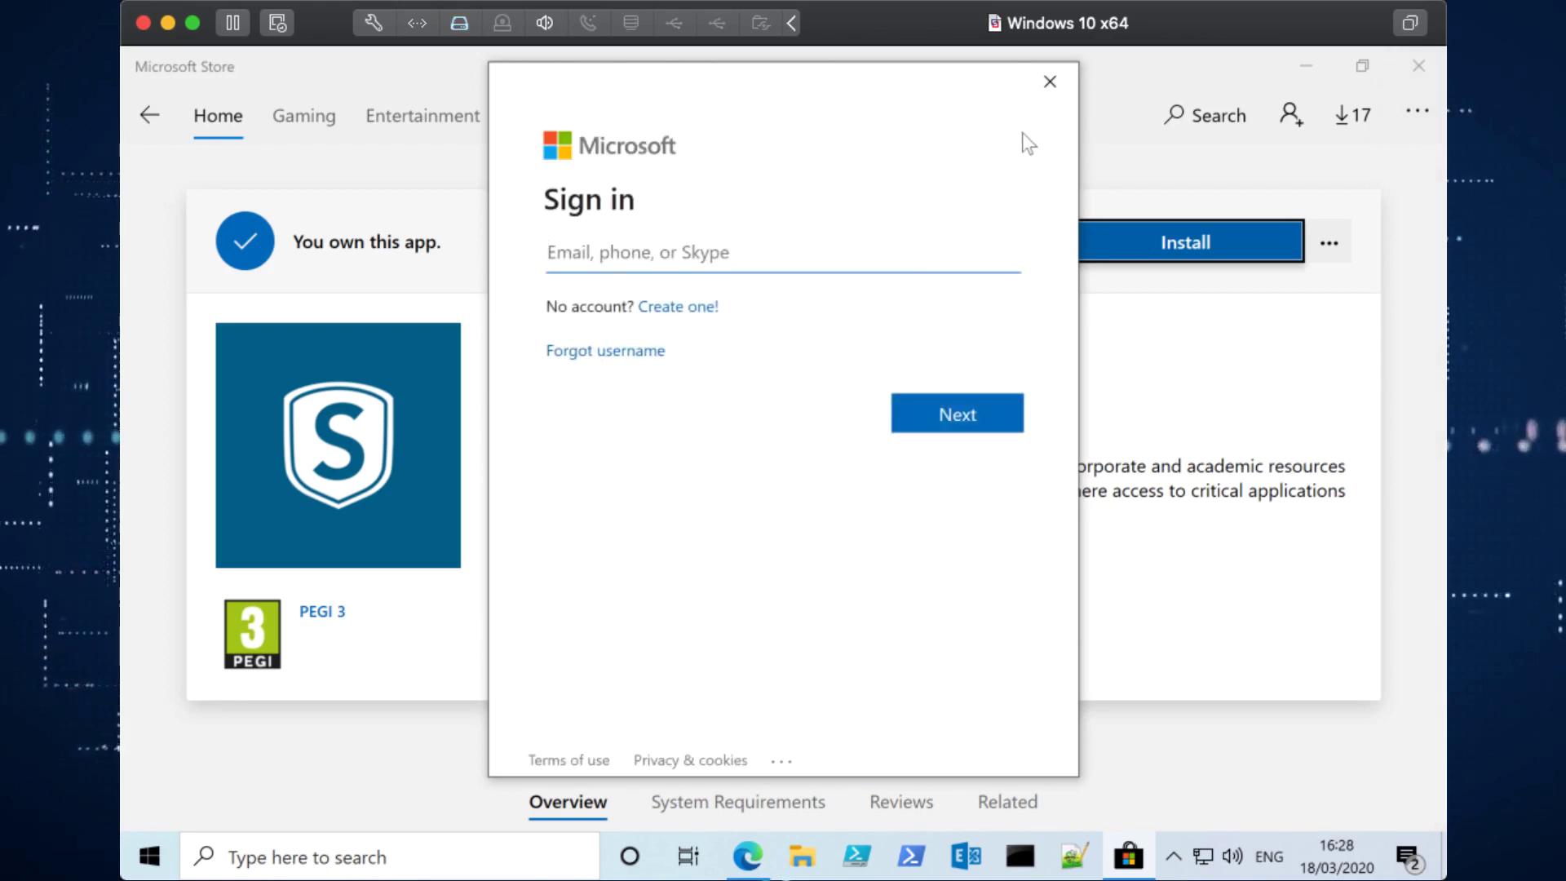
pyautogui.click(1051, 82)
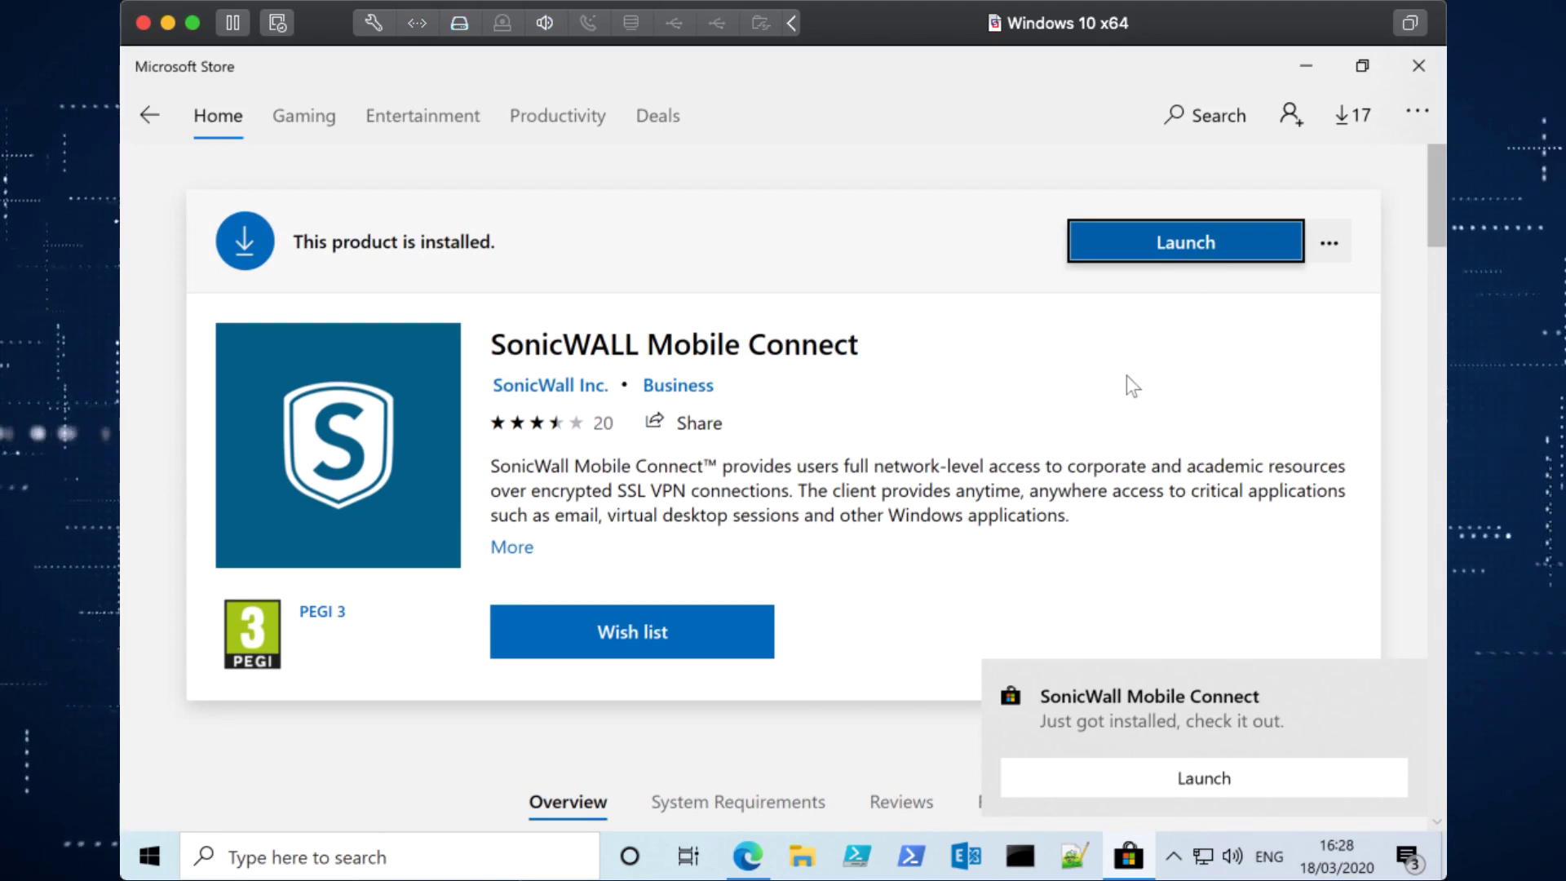
# - Launch the installed app, then close it and the Store and minimize Edge to clear the desktop
pyautogui.click(1222, 249)
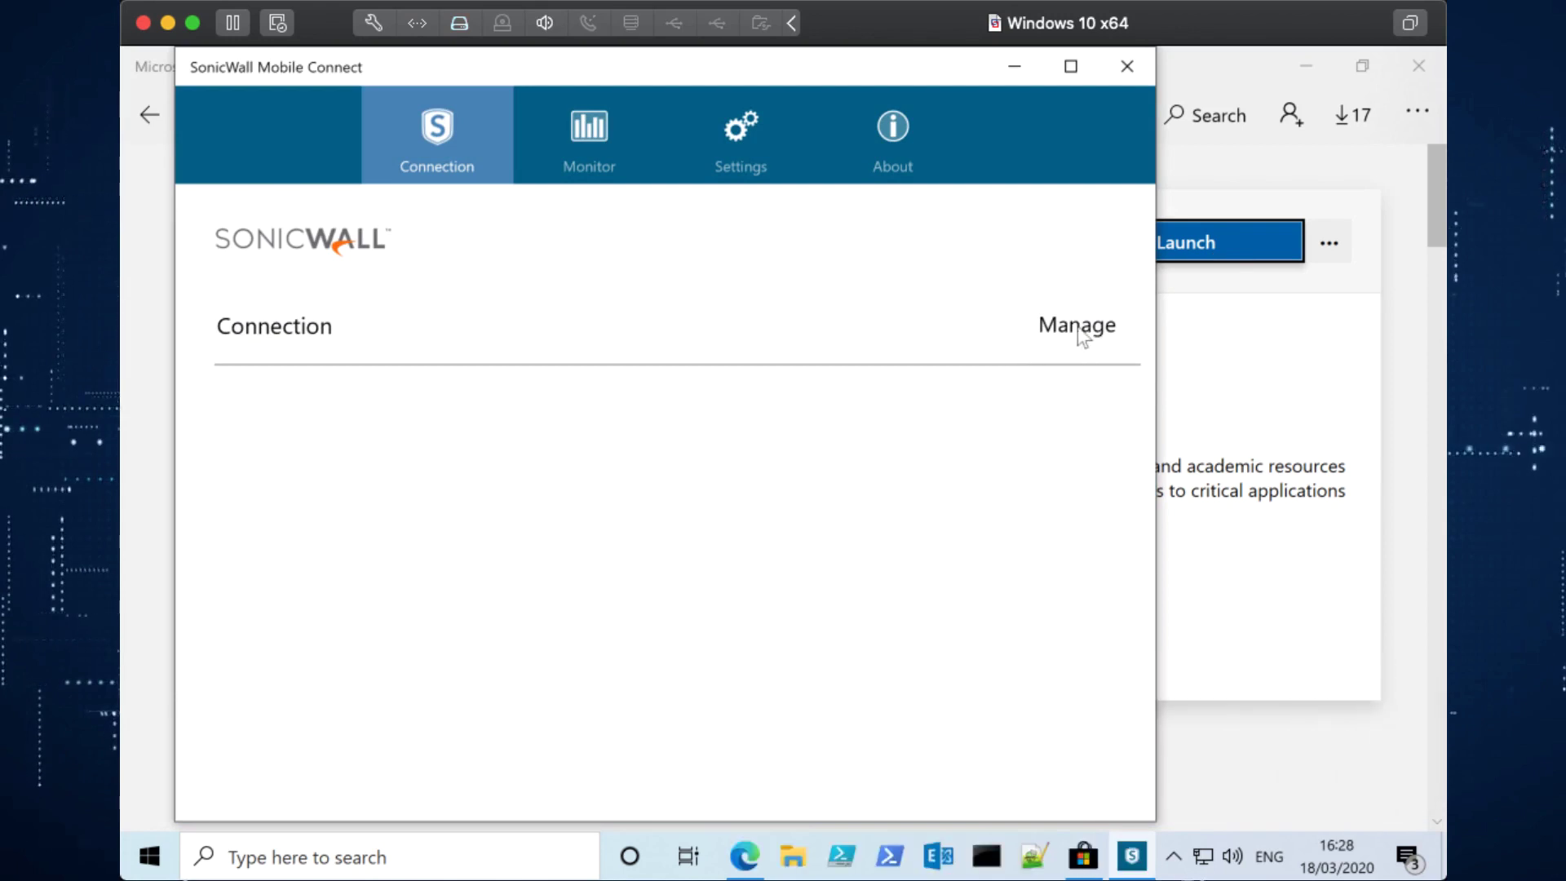
pyautogui.click(1127, 66)
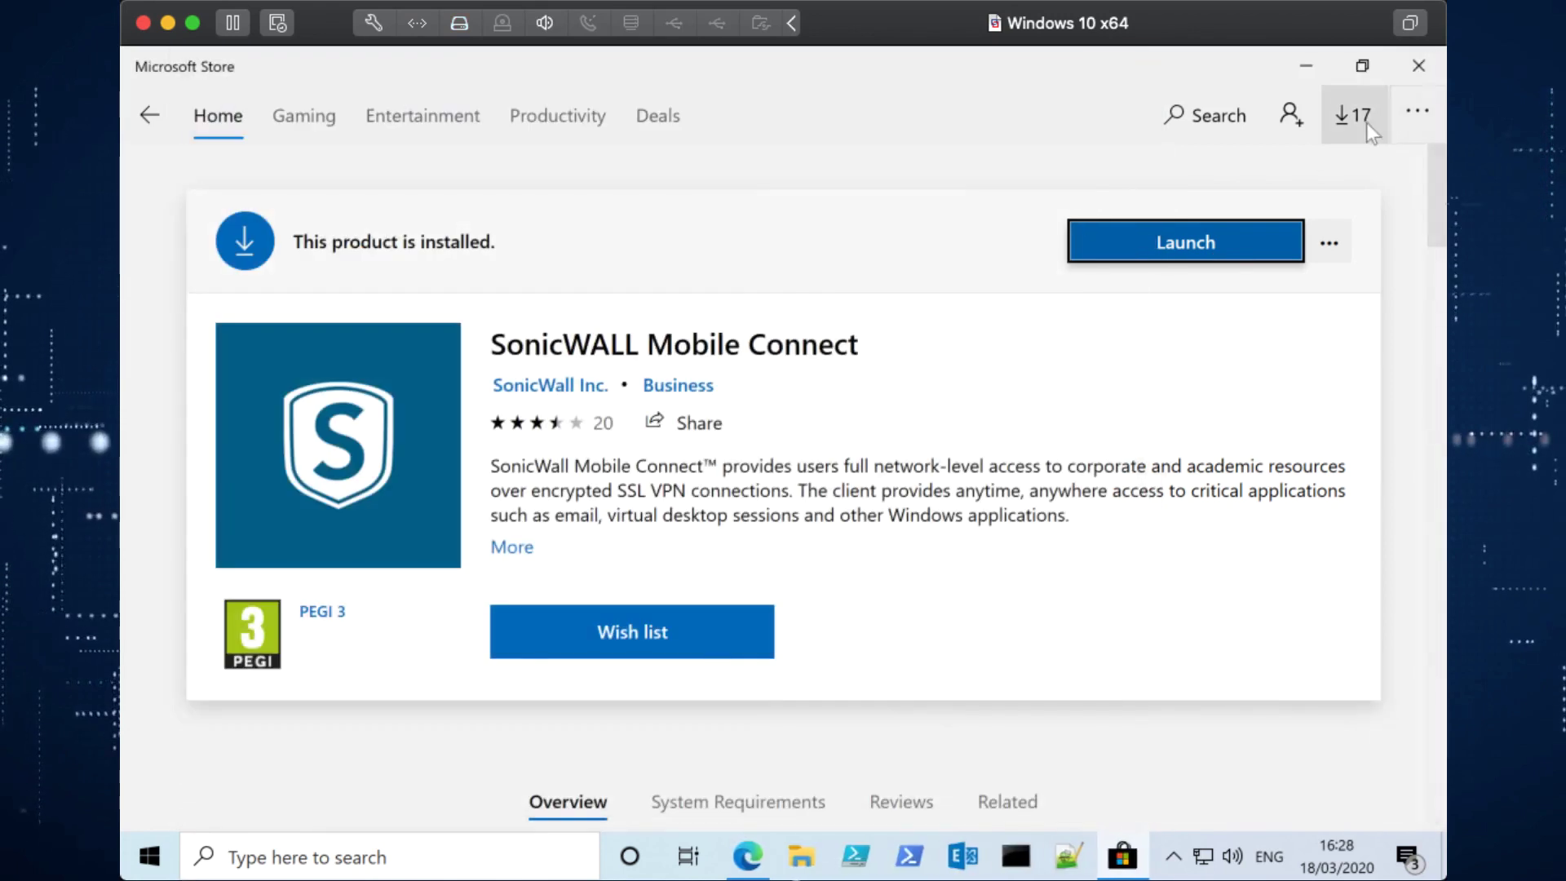
pyautogui.click(1419, 66)
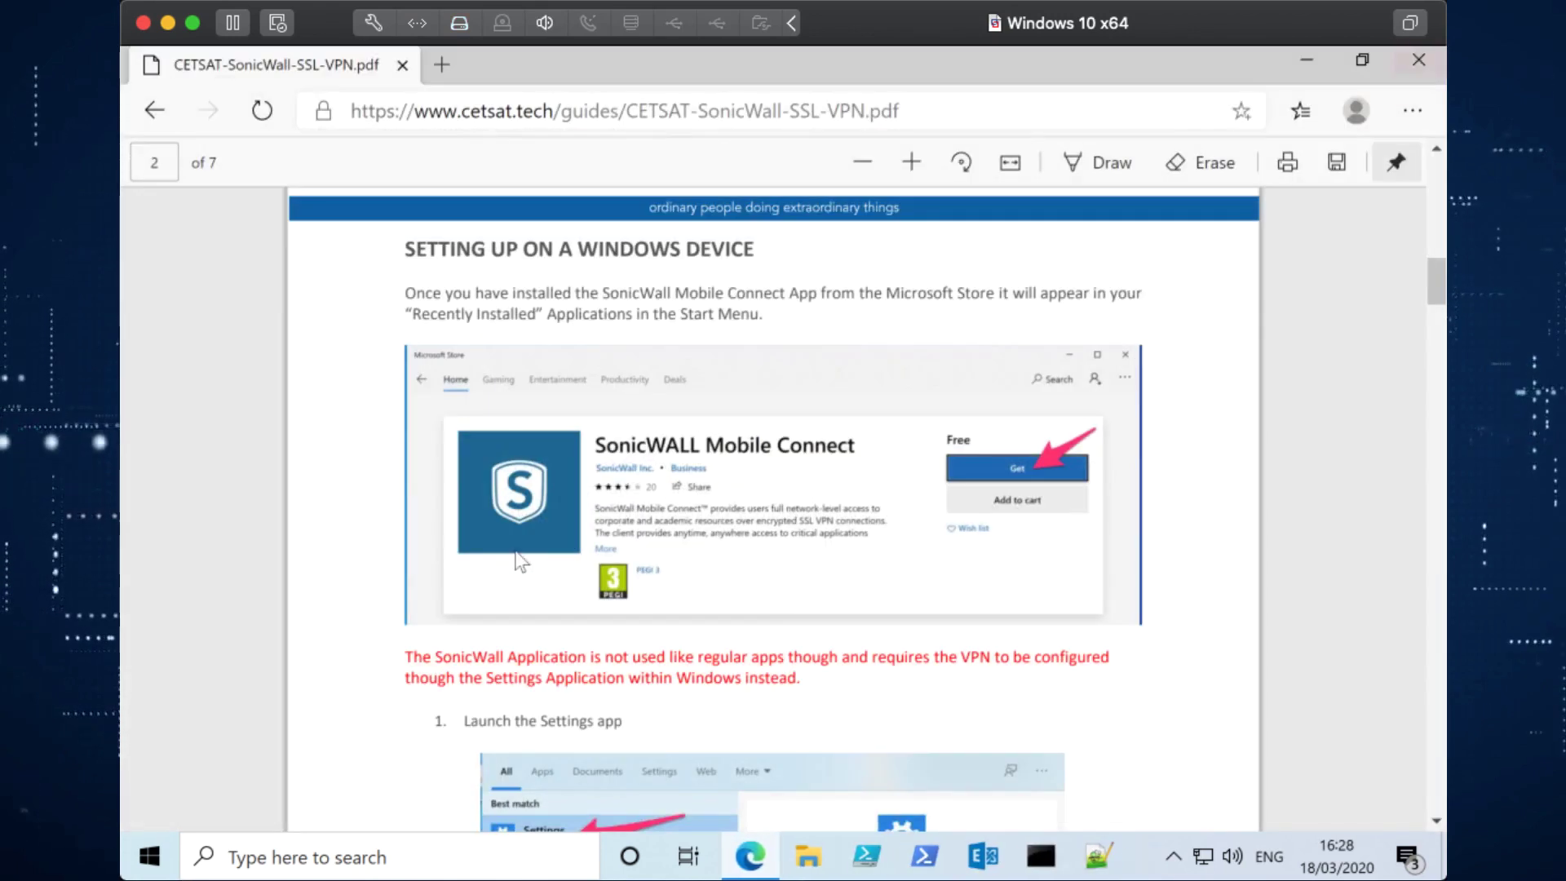
pyautogui.click(1306, 61)
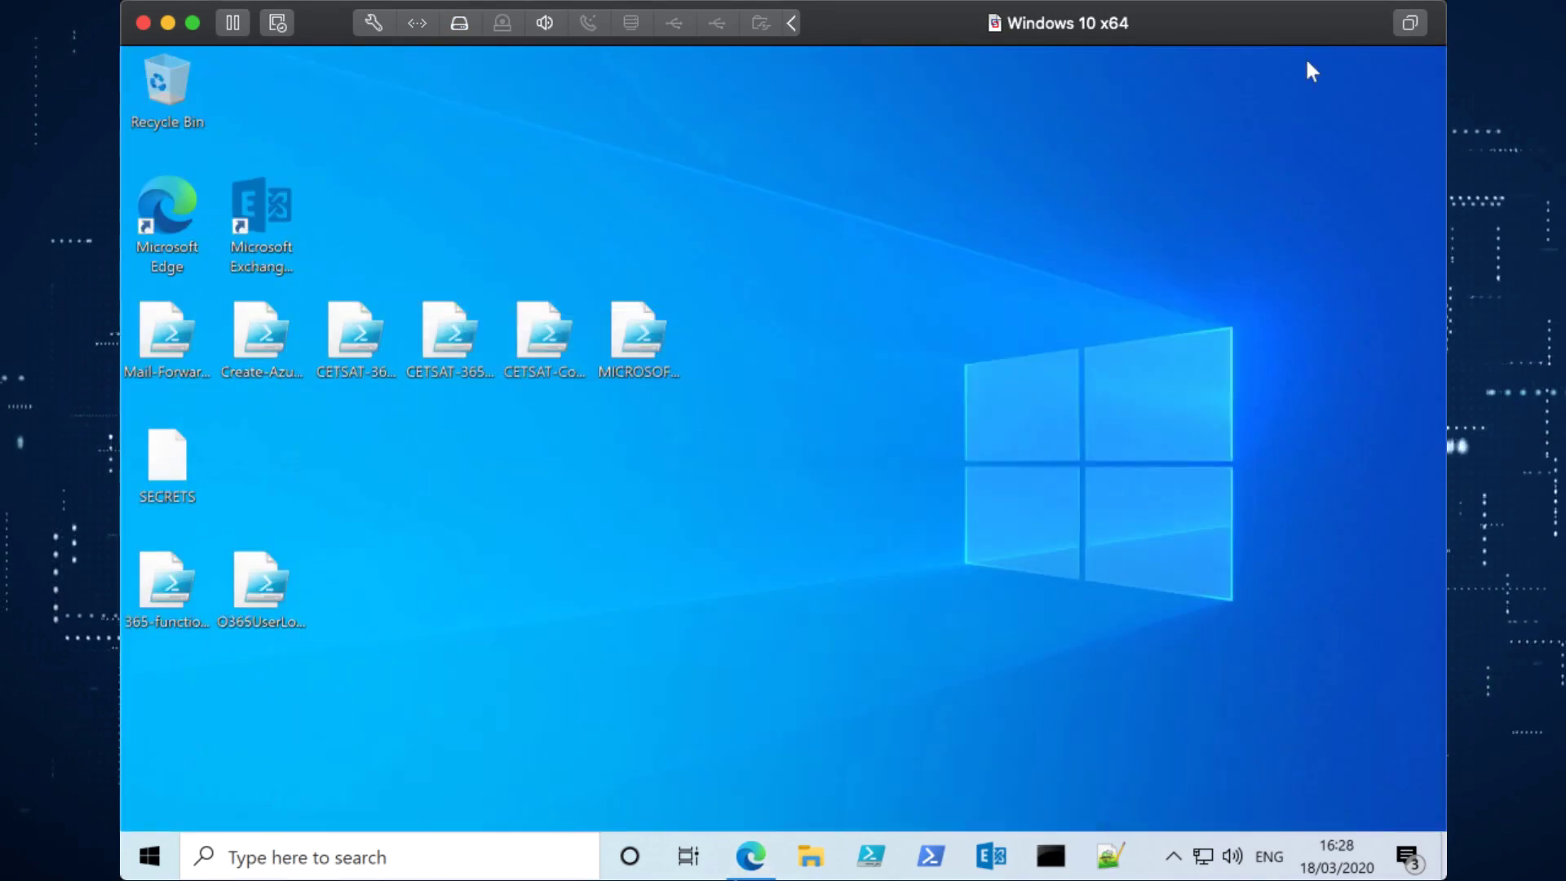
# - Relaunch SonicWall Mobile Connect from Start, choose Manage, acknowledge the VPN Settings alert and close Settings
pyautogui.click(151, 857)
pyautogui.write('sonic')
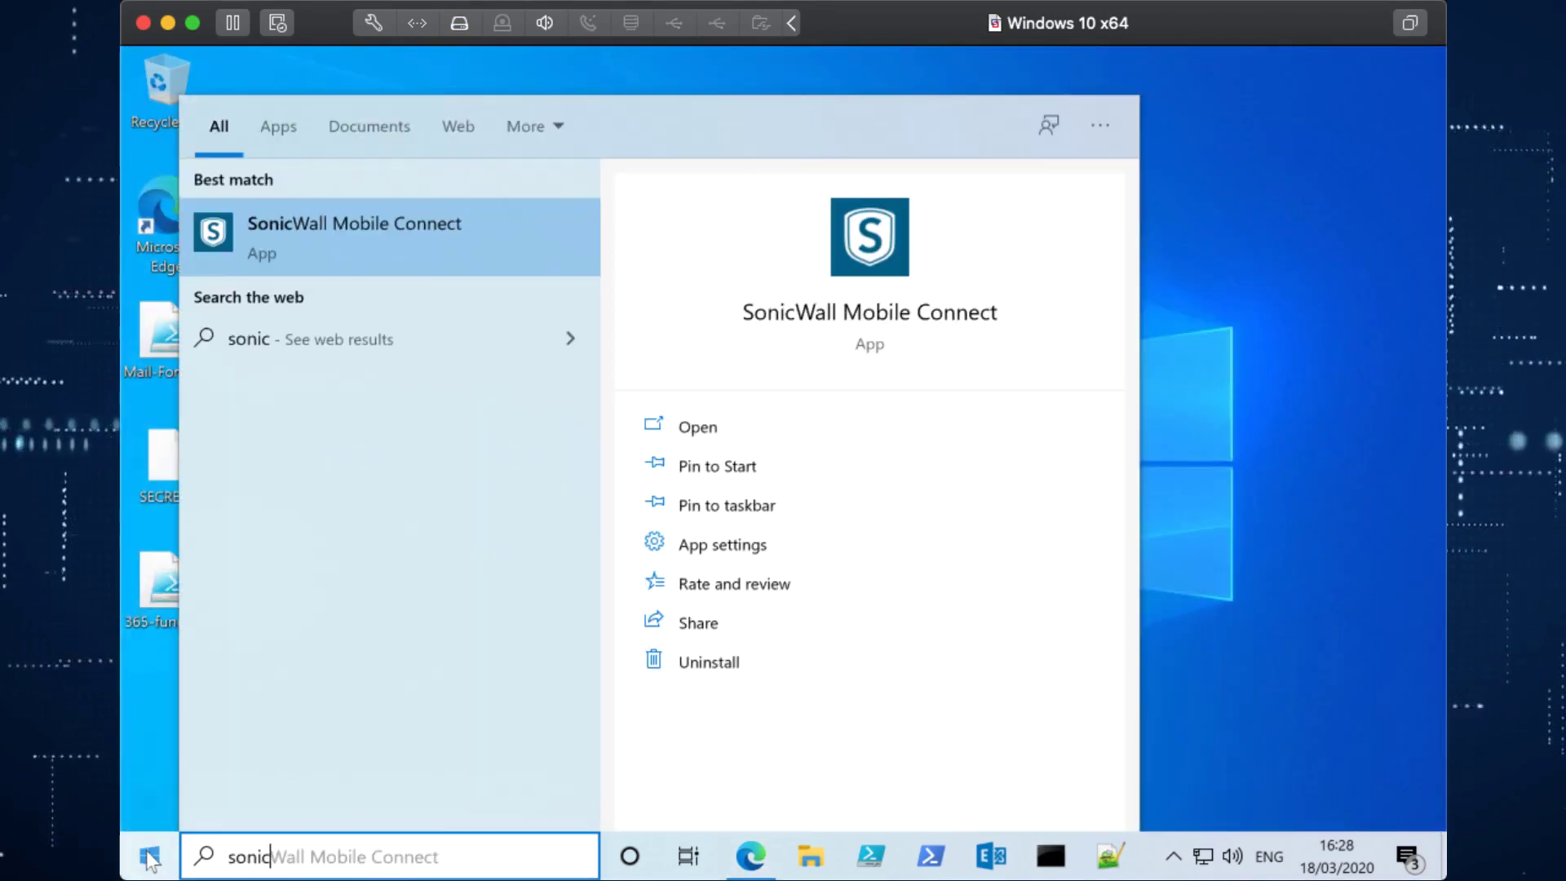
pyautogui.click(386, 237)
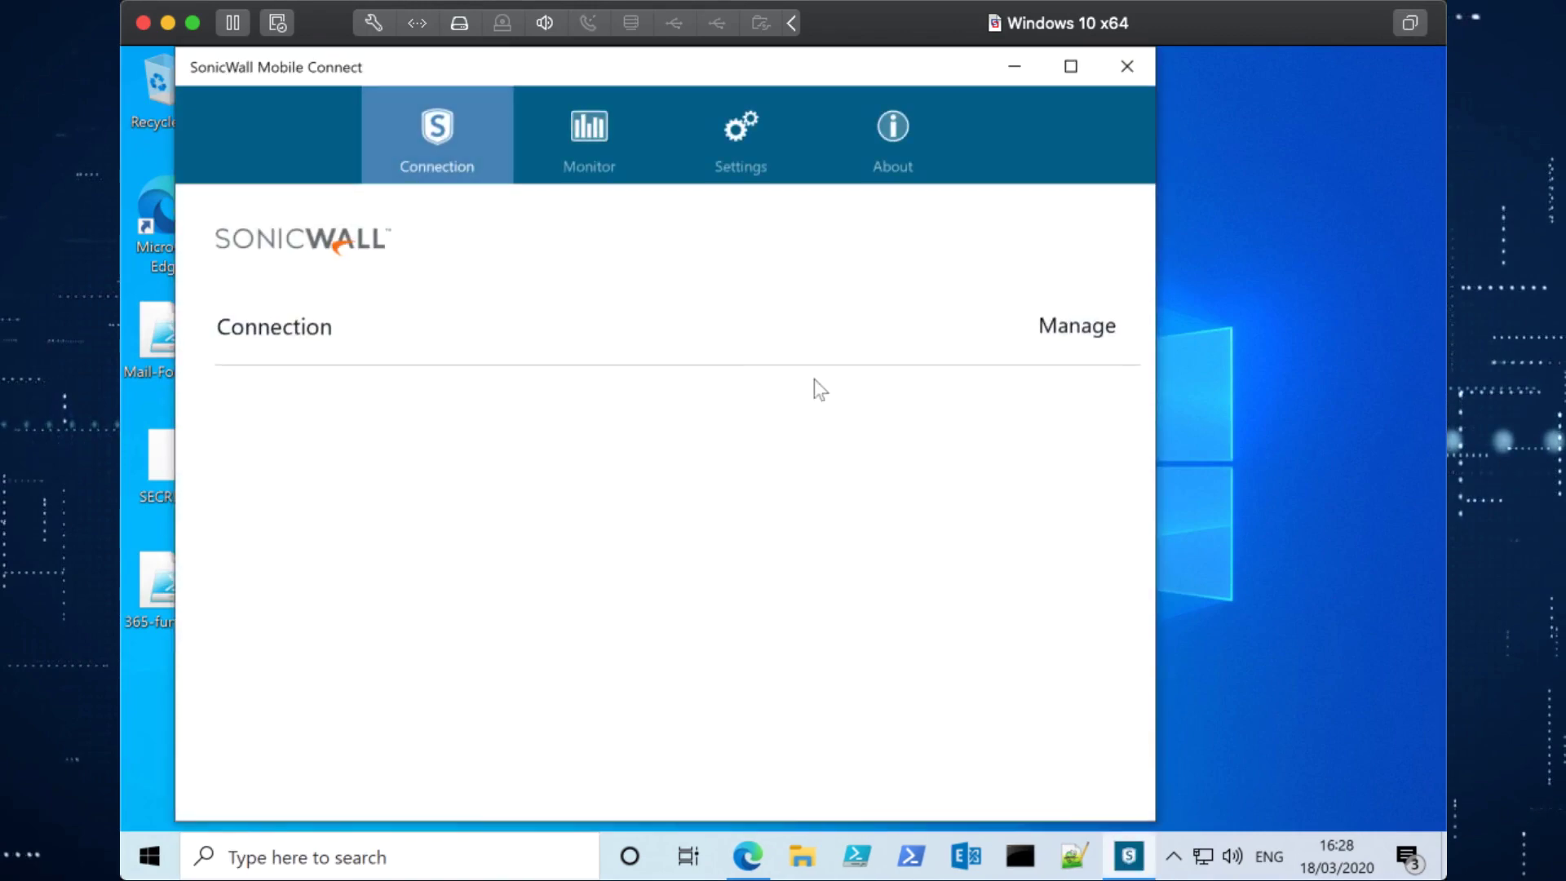
pyautogui.click(1088, 343)
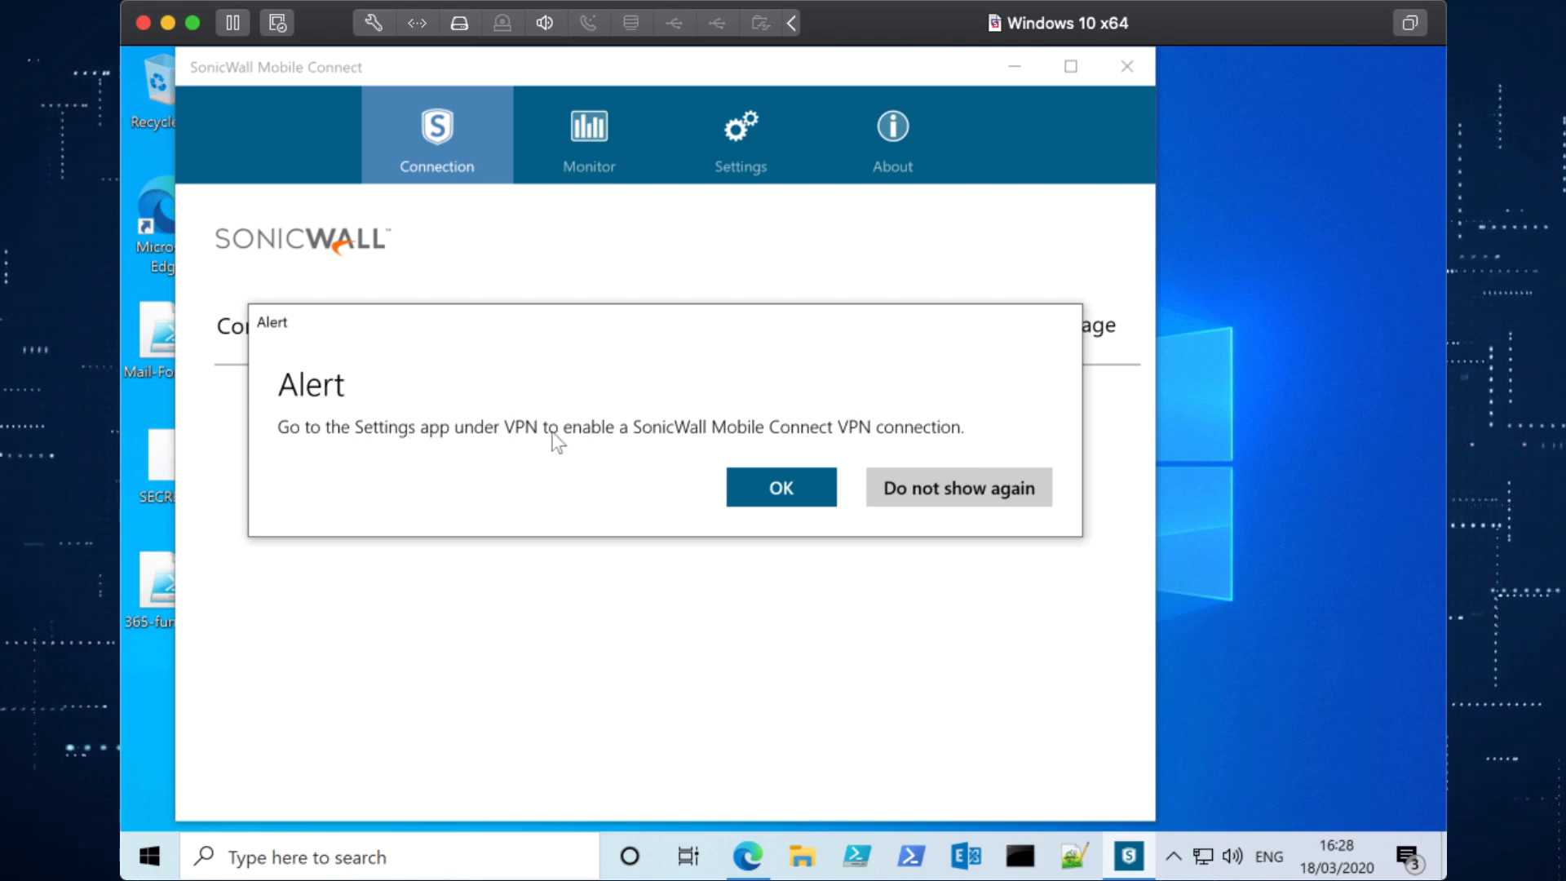
pyautogui.click(816, 478)
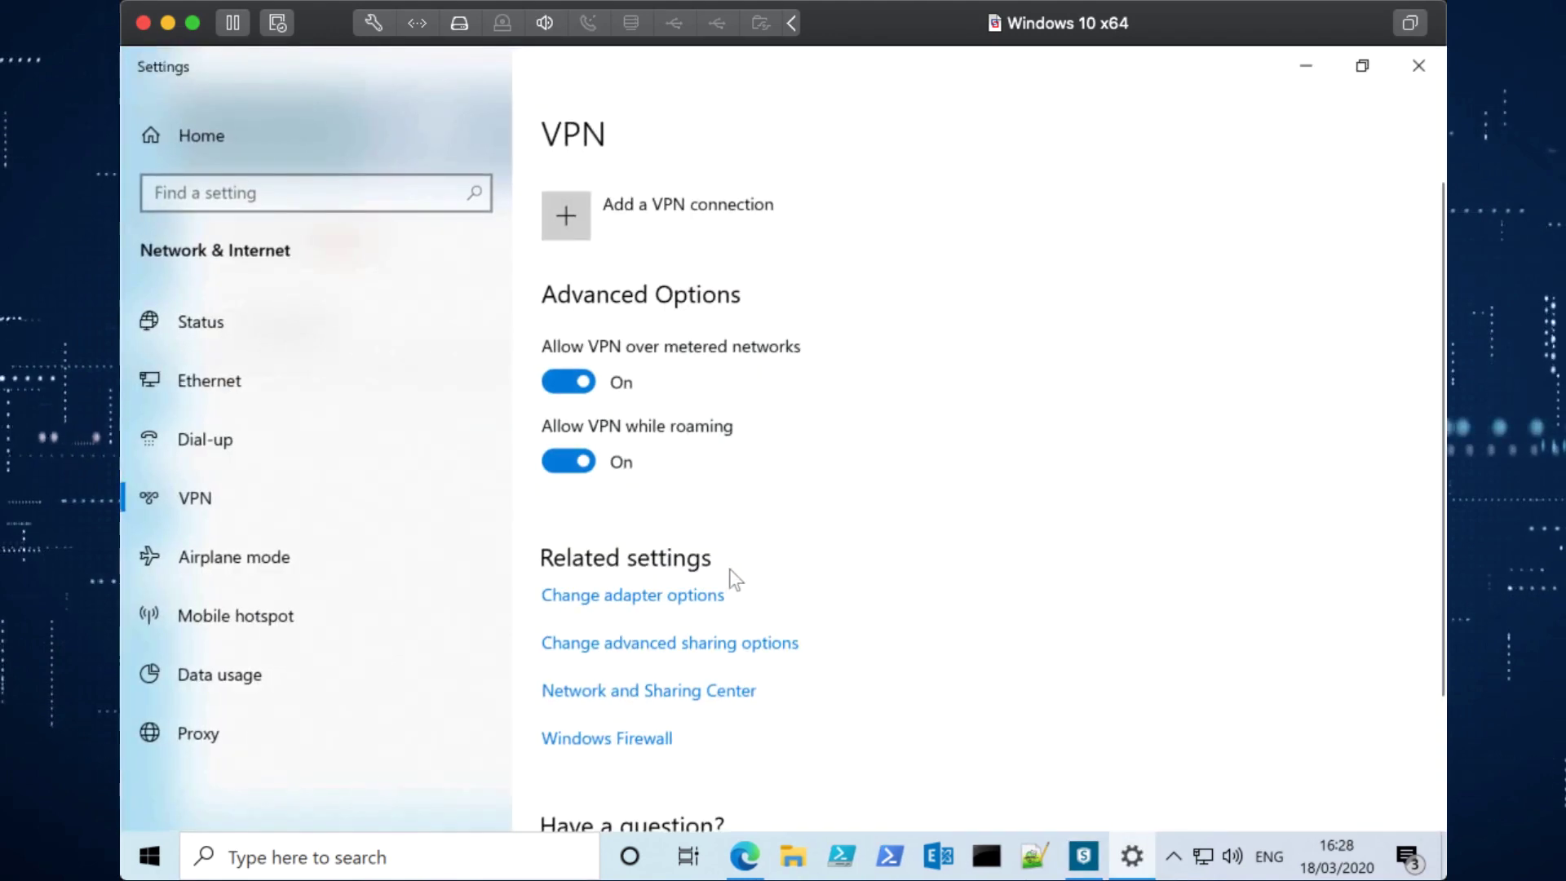
pyautogui.click(1418, 65)
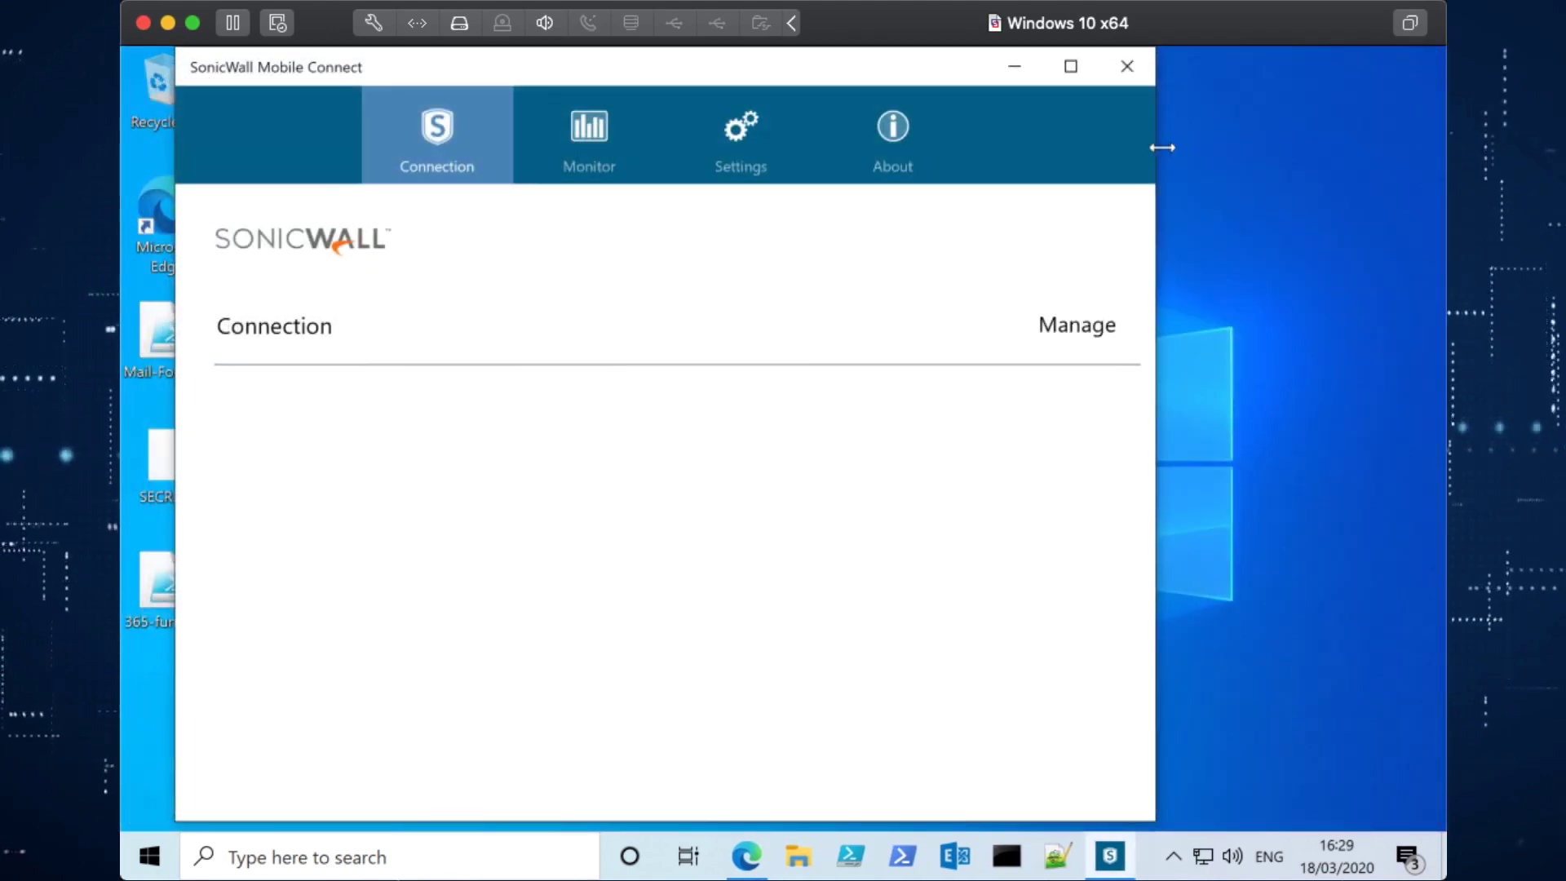
# - Close SonicWall, launch Windows Settings from Start and search 'vpn' to reach VPN settings
pyautogui.click(1127, 66)
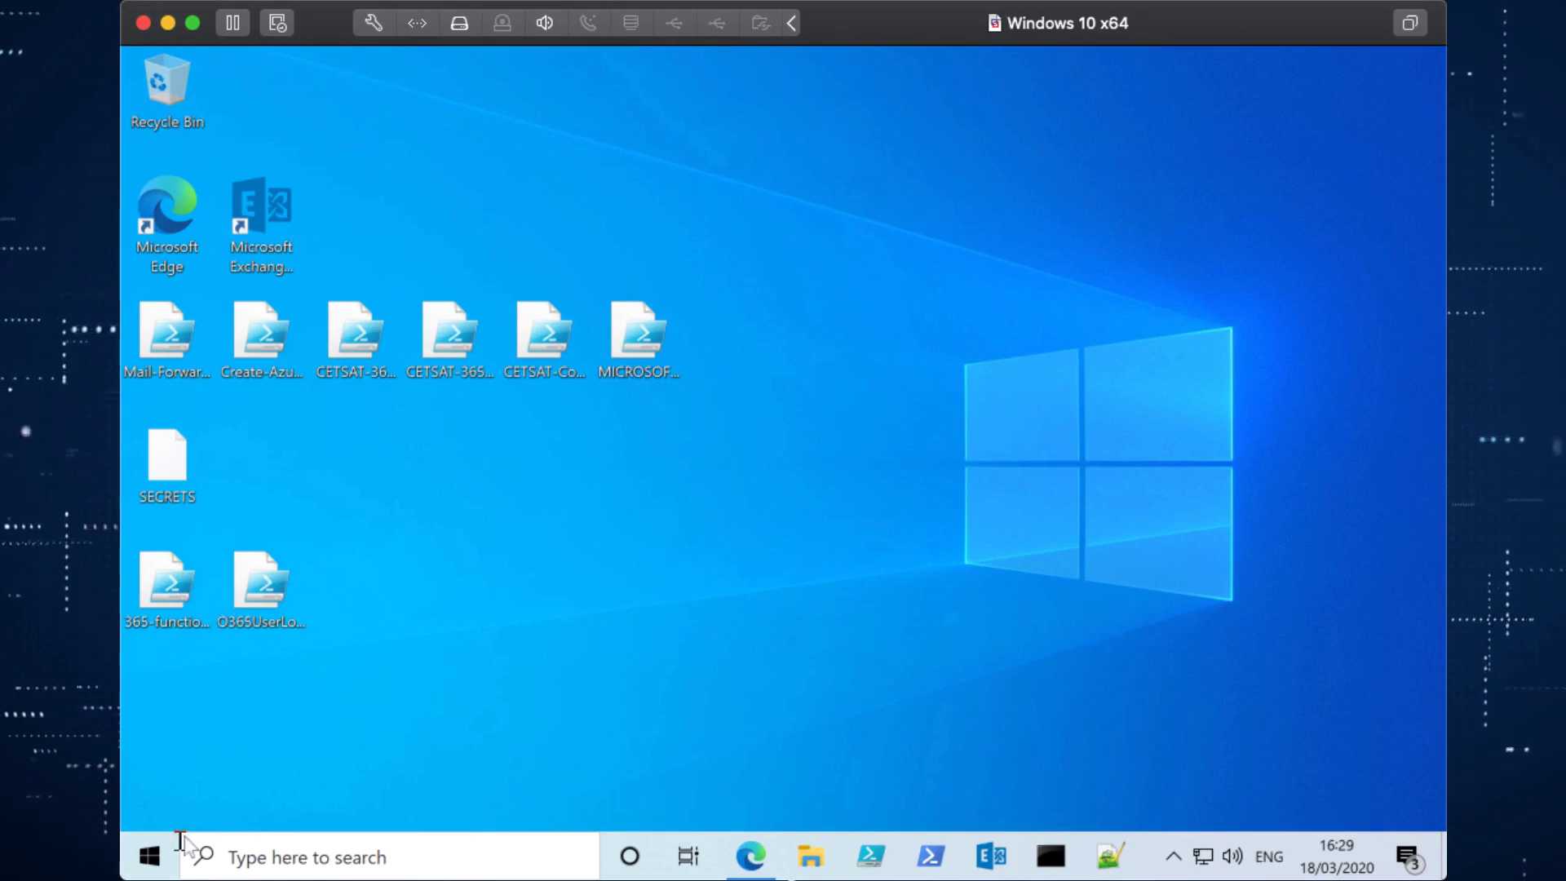
pyautogui.press('super')
pyautogui.write('settings')
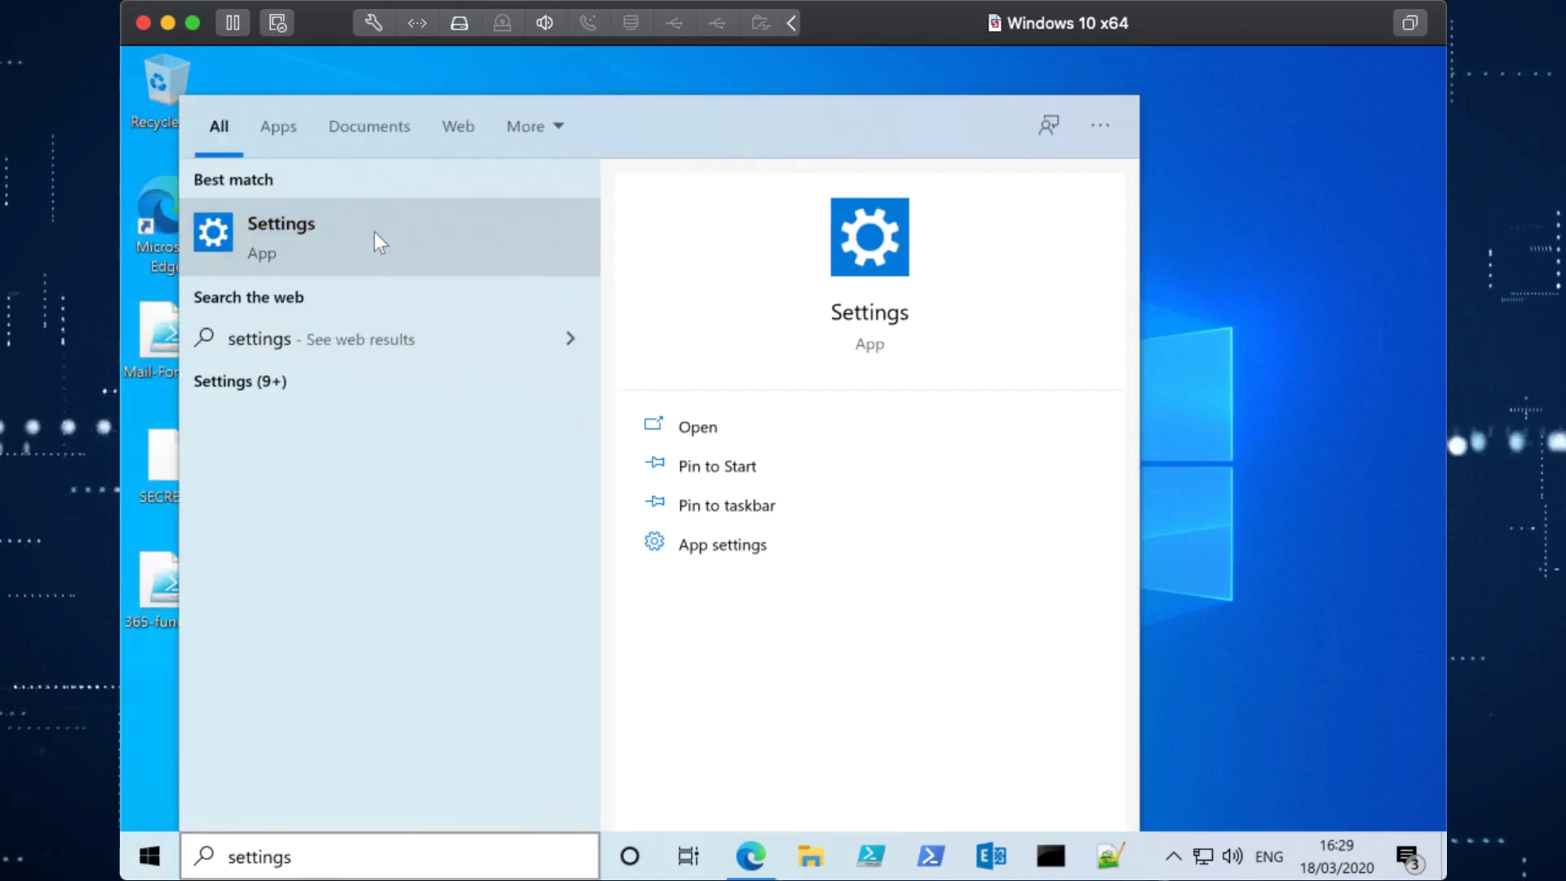
pyautogui.click(375, 232)
pyautogui.click(643, 216)
pyautogui.write('vpn')
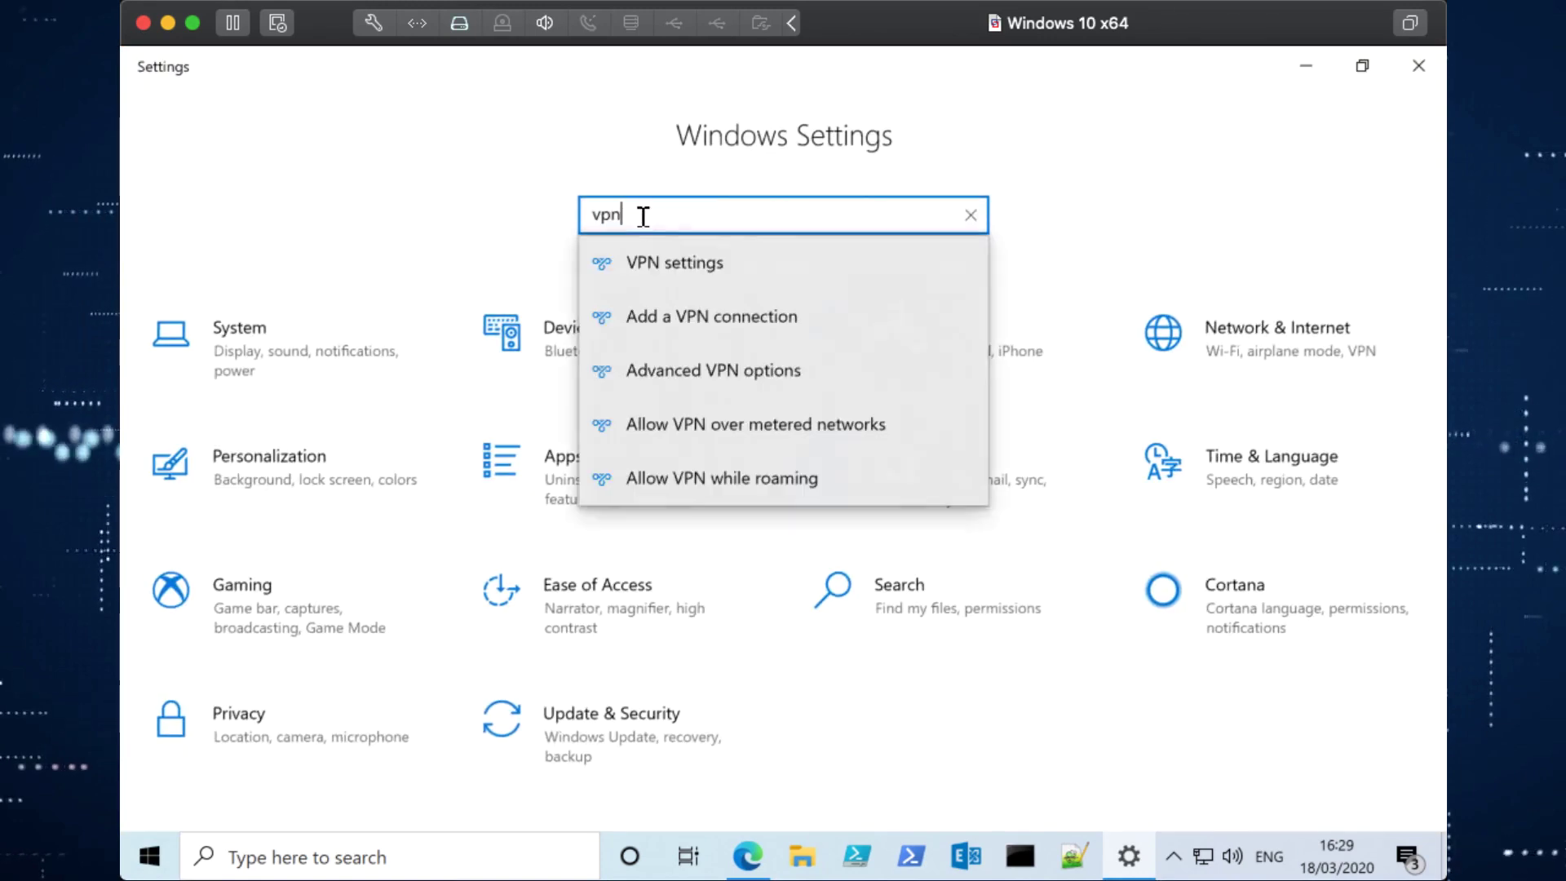
pyautogui.click(691, 263)
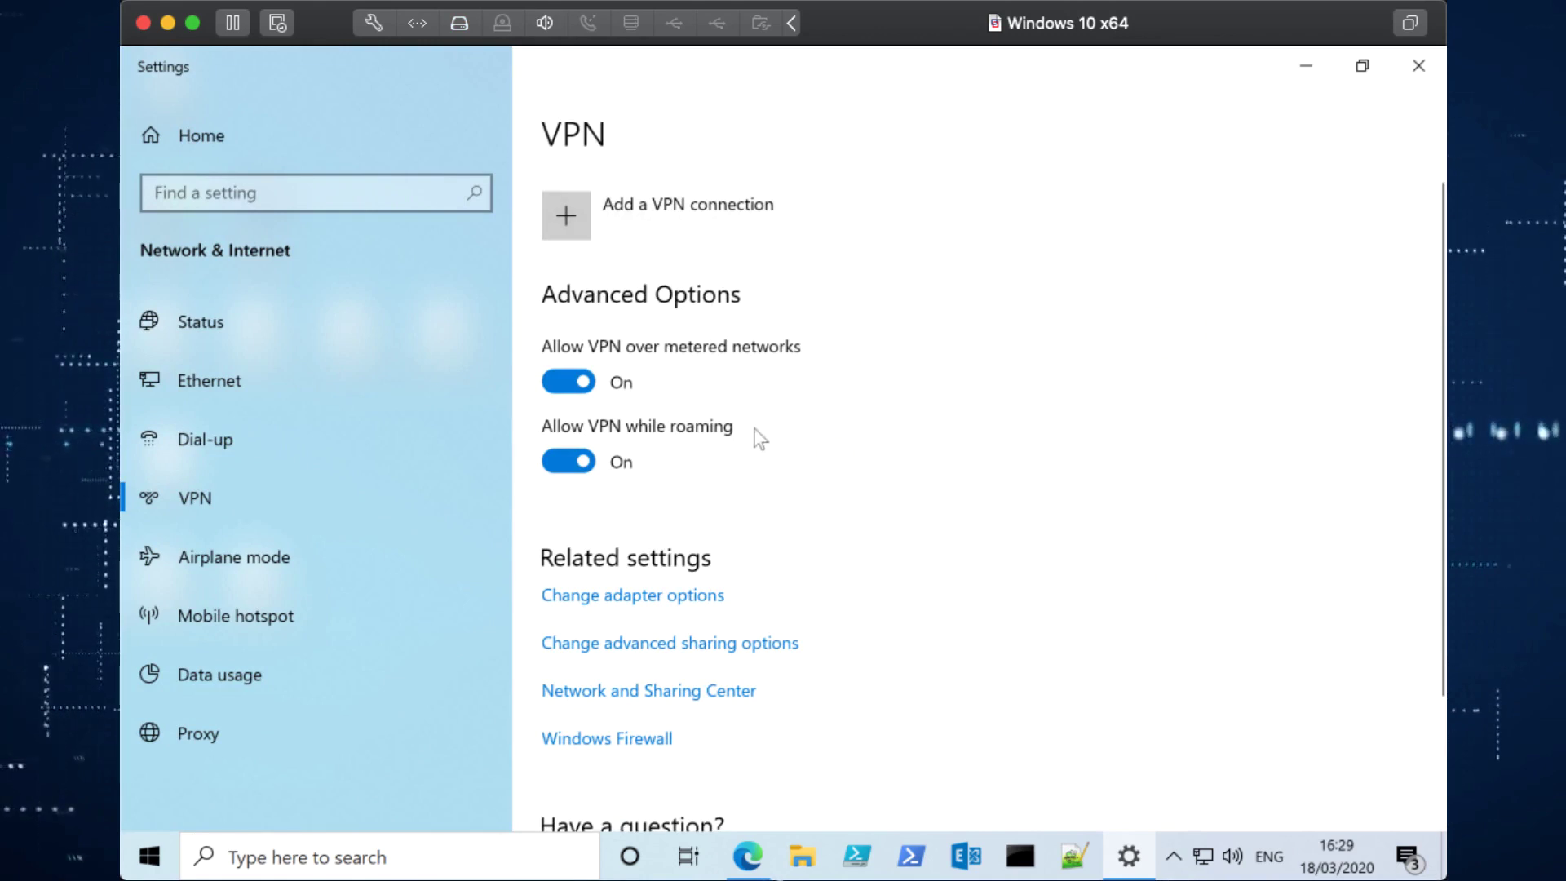
# - Start a new VPN connection with SonicWall Mobile Connect as the provider
pyautogui.click(571, 214)
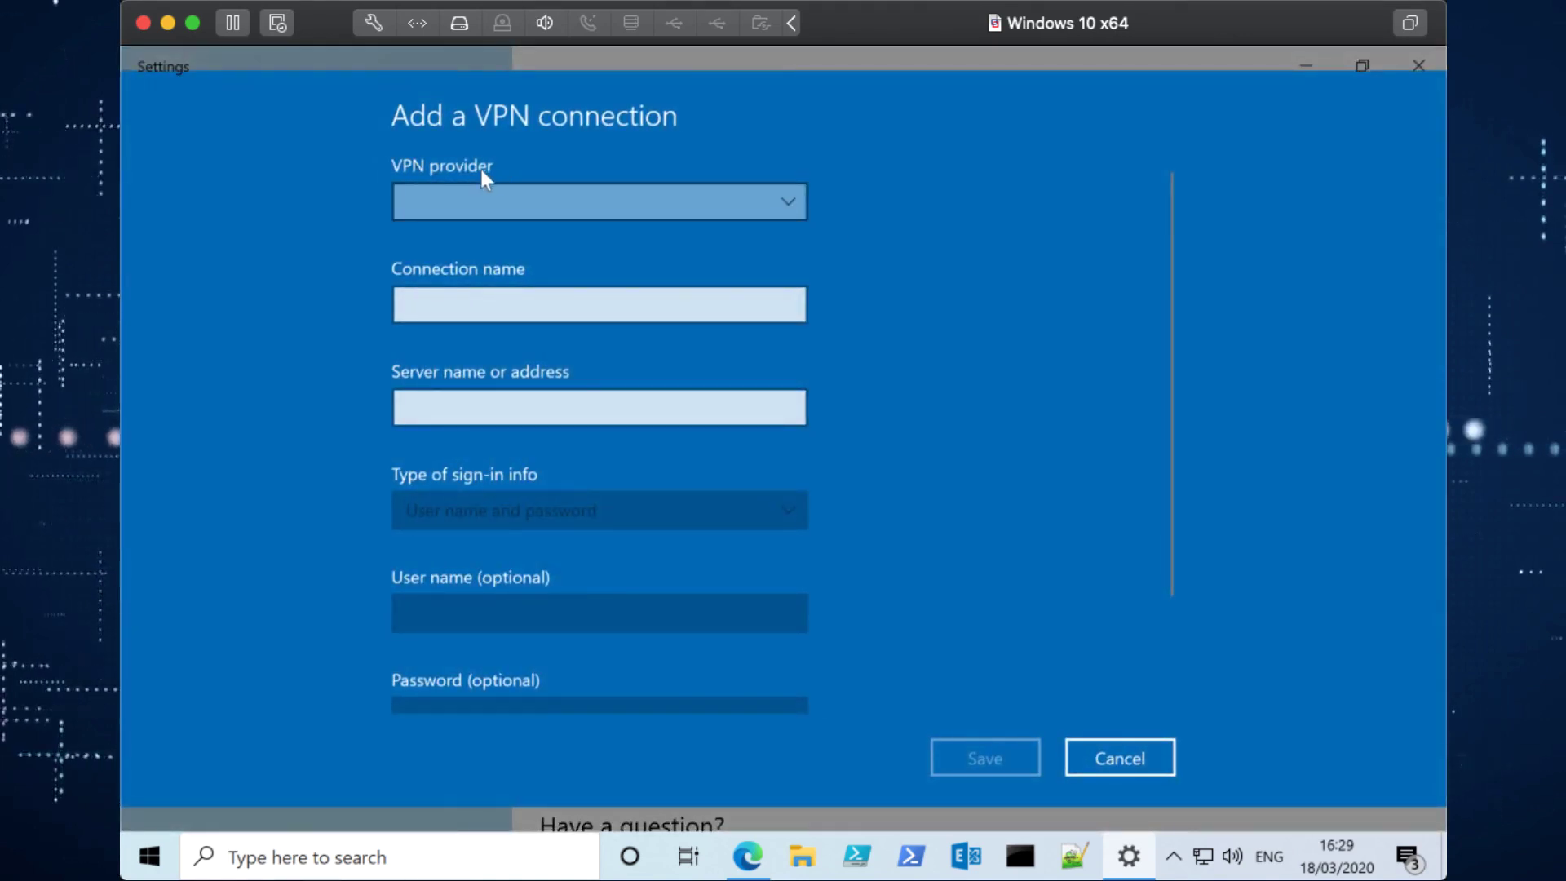
pyautogui.click(788, 202)
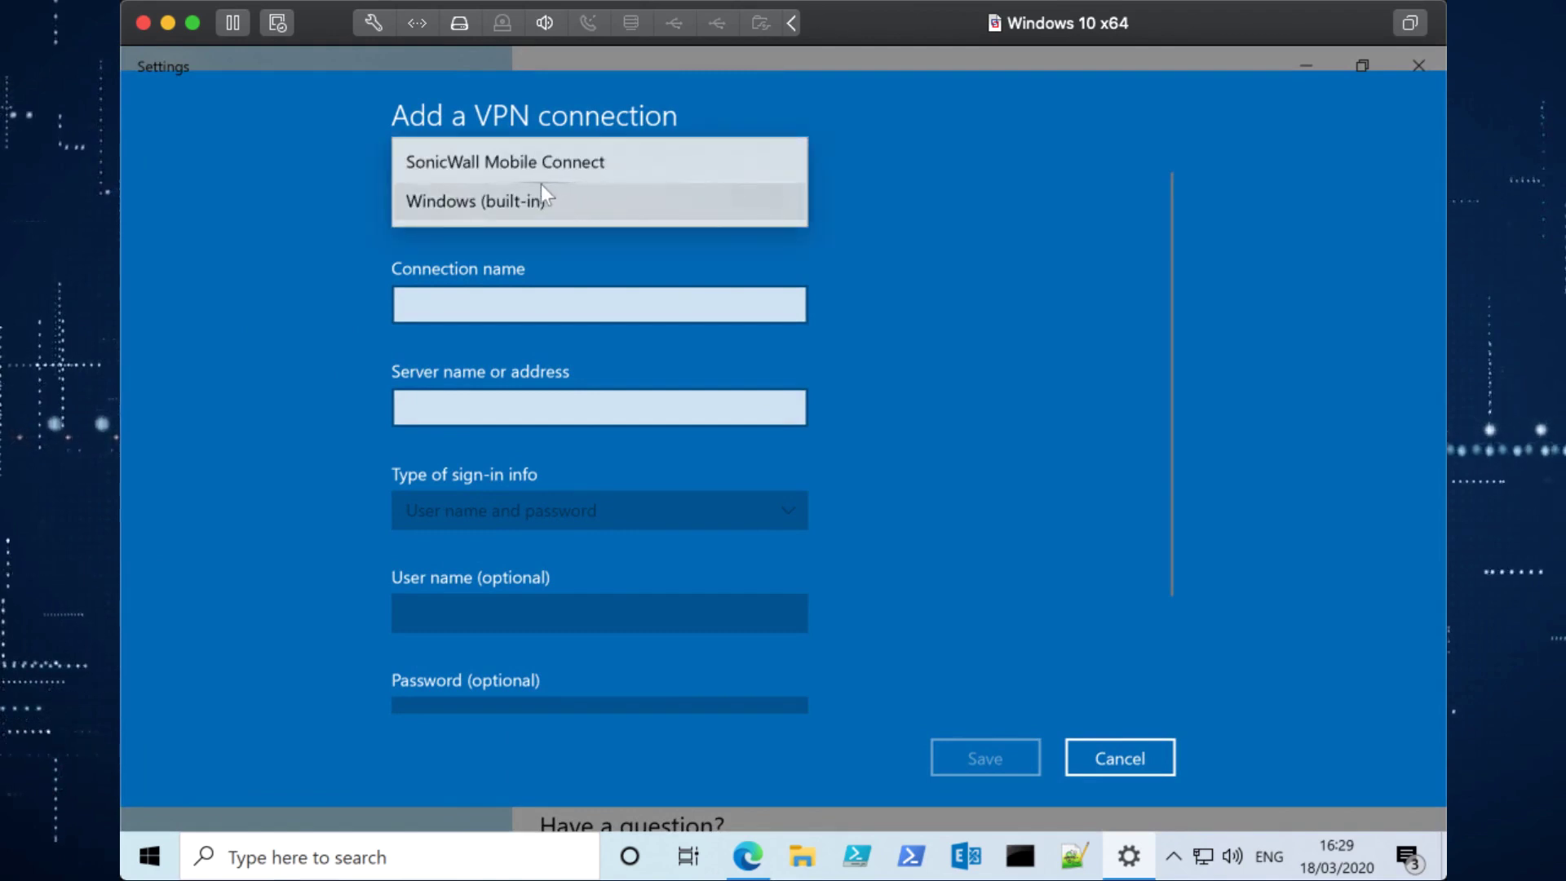
pyautogui.click(570, 160)
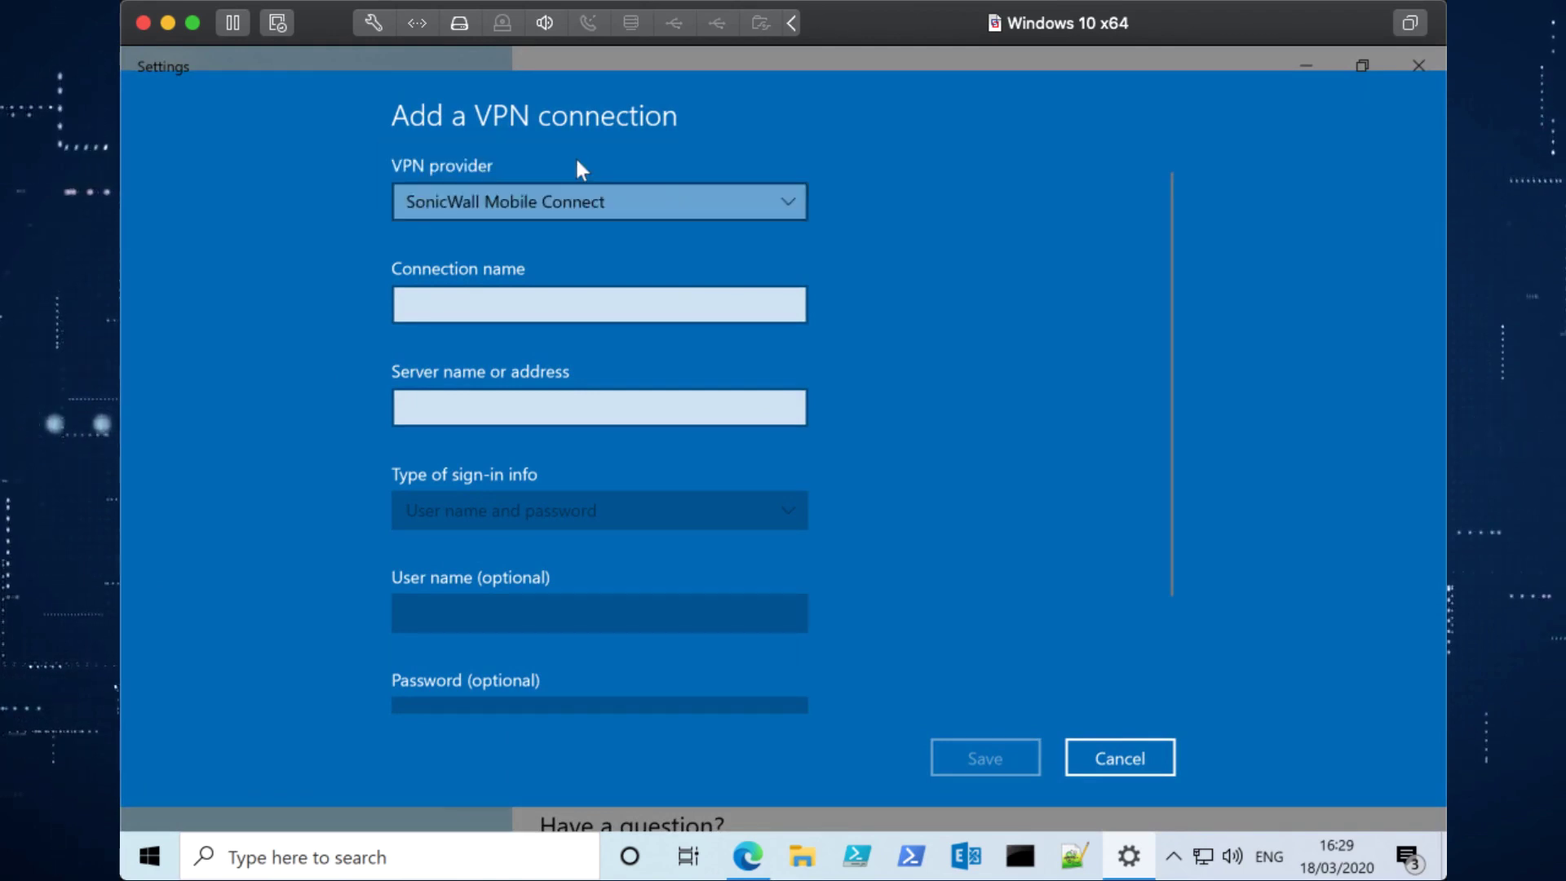
# - Name the connection CETSAT SSL VPN, move to the server address field and save it
pyautogui.click(662, 306)
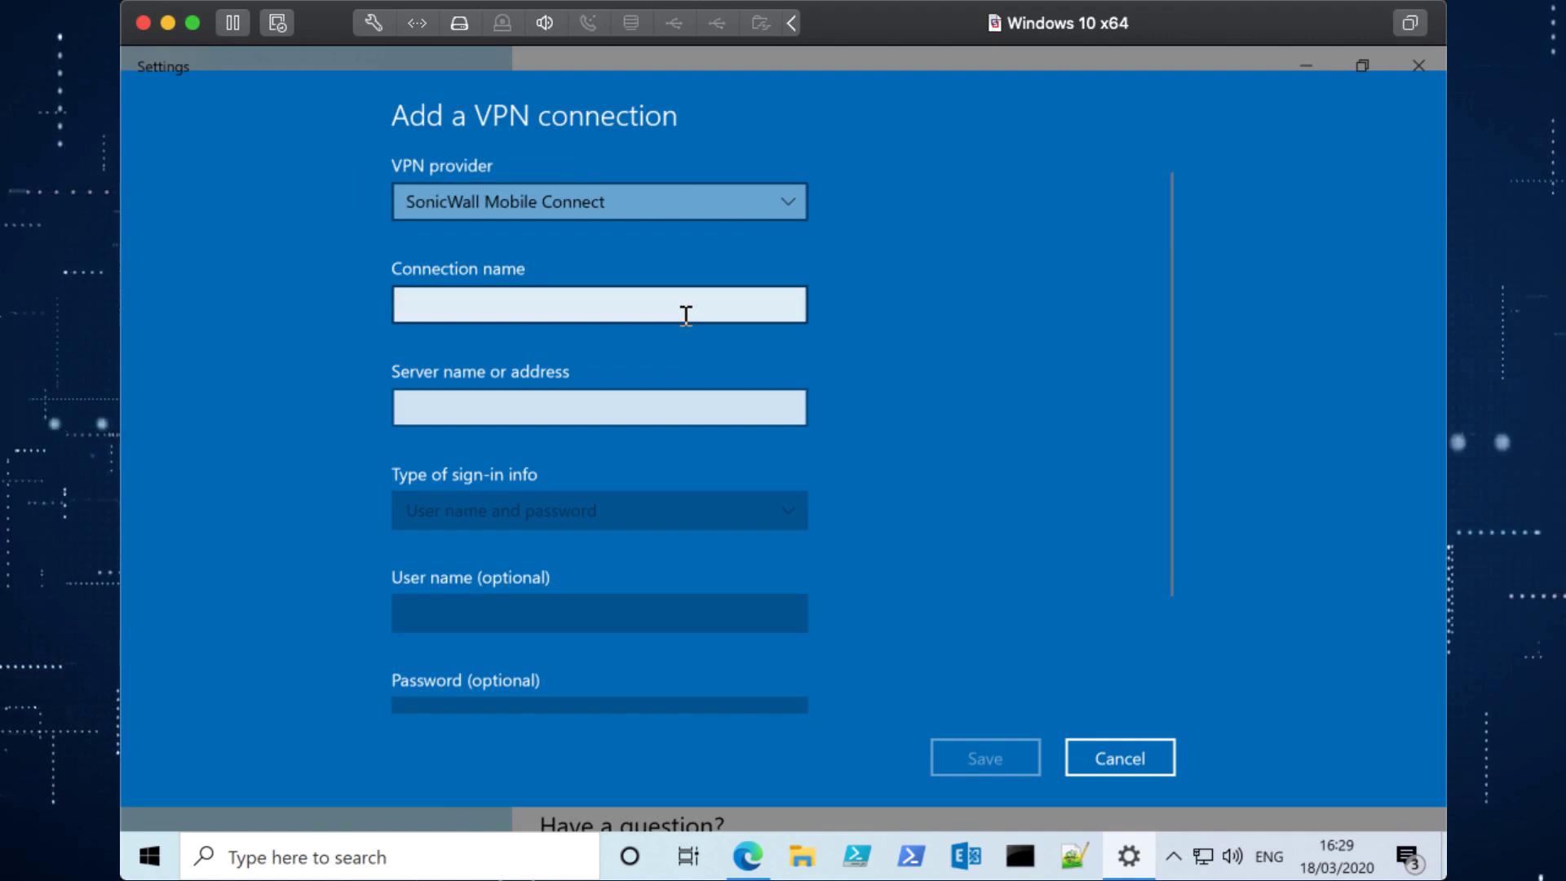
pyautogui.click(672, 314)
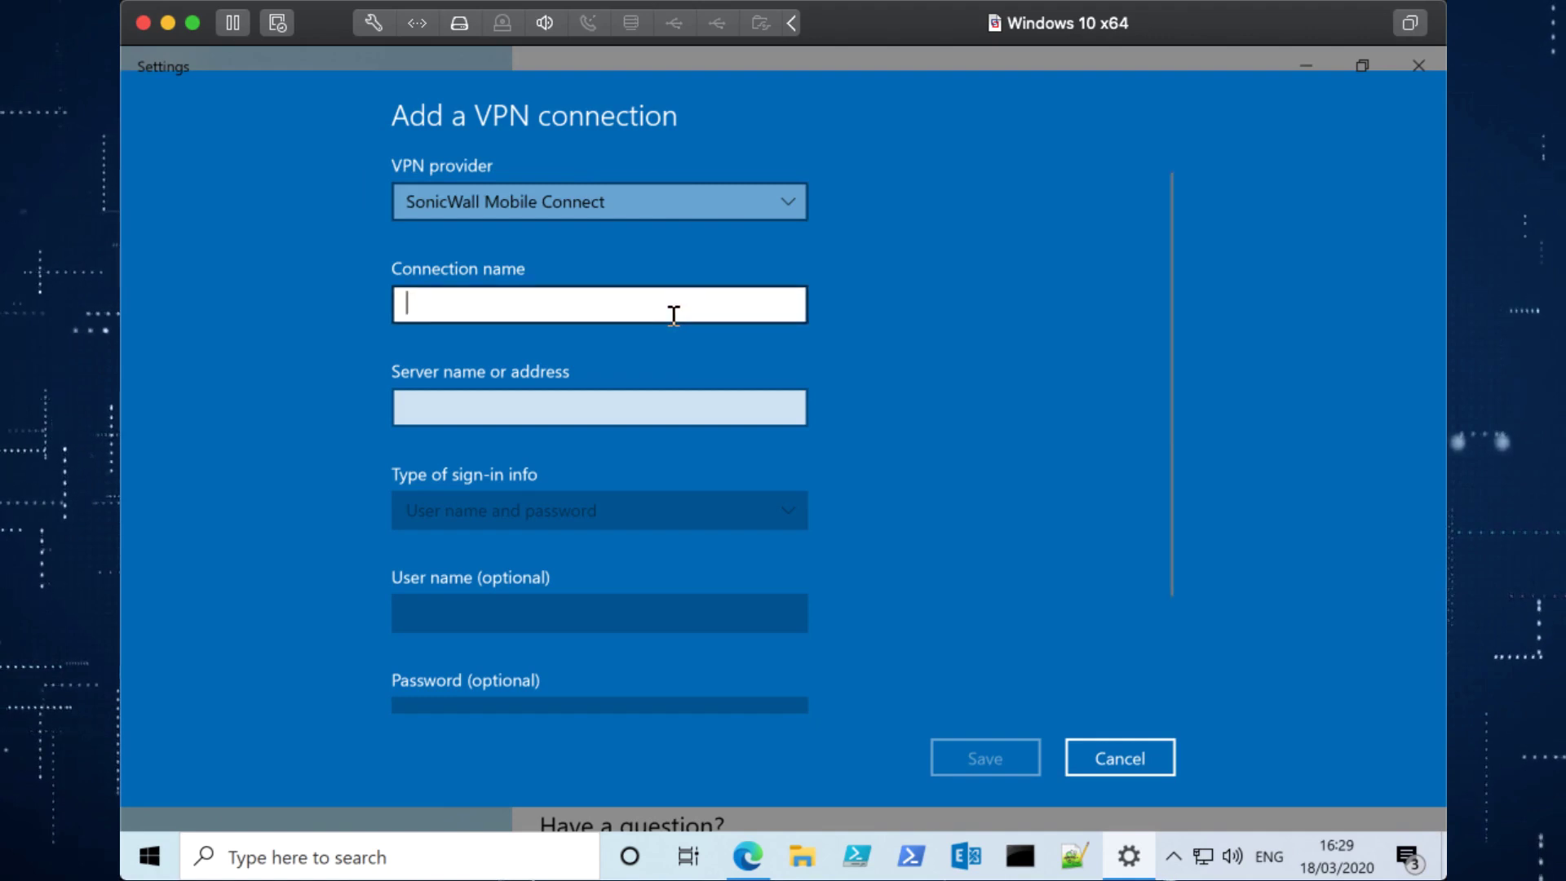
pyautogui.write('CETSAT')
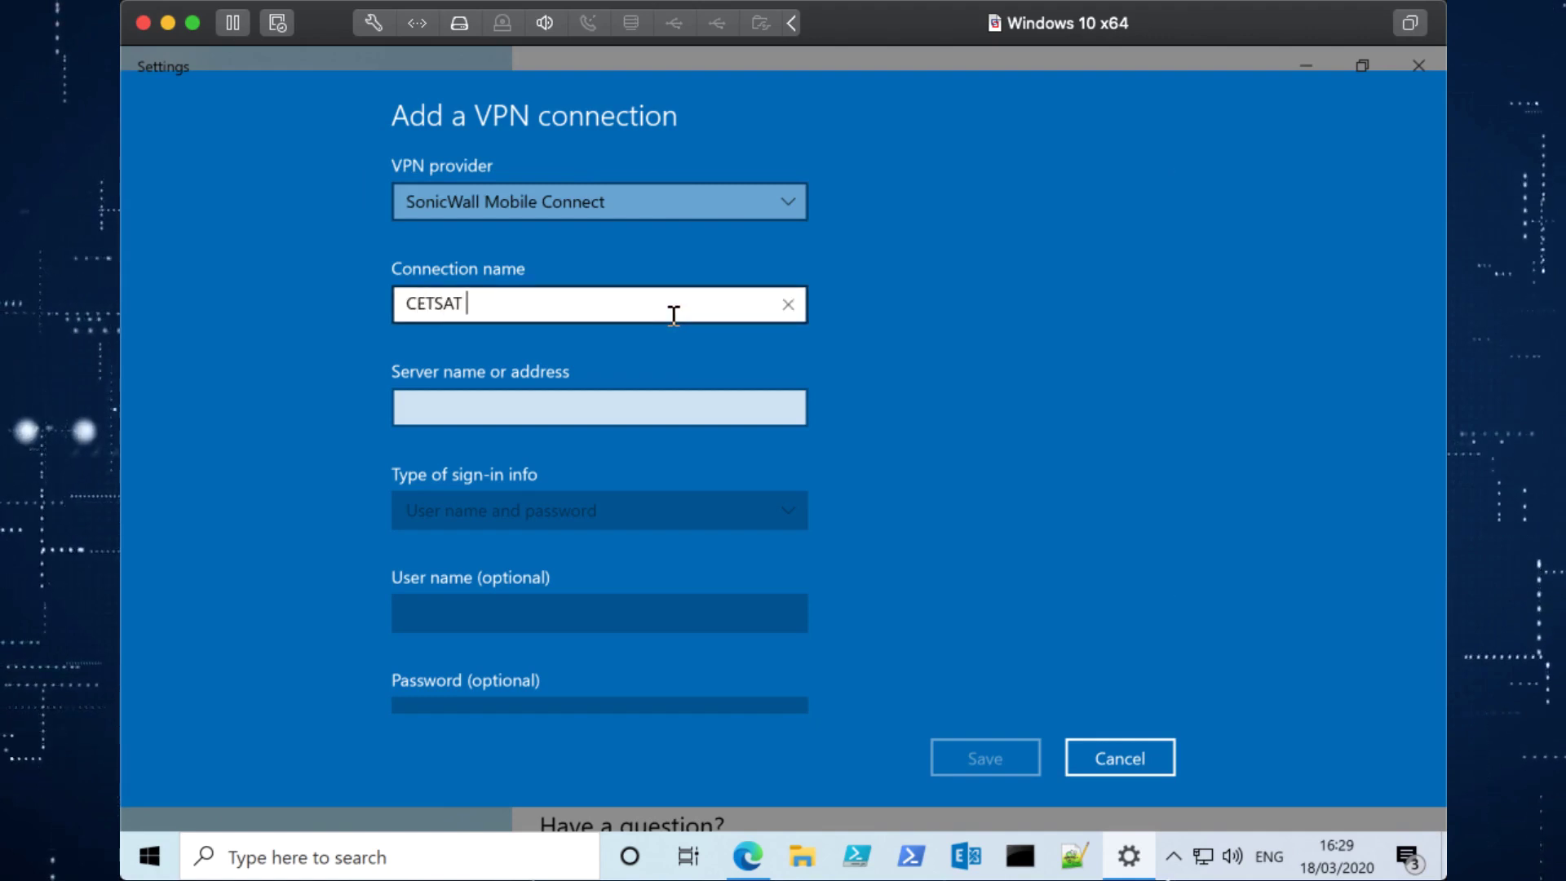
pyautogui.write(' SS')
pyautogui.press('BackSpace')
pyautogui.write('SL ')
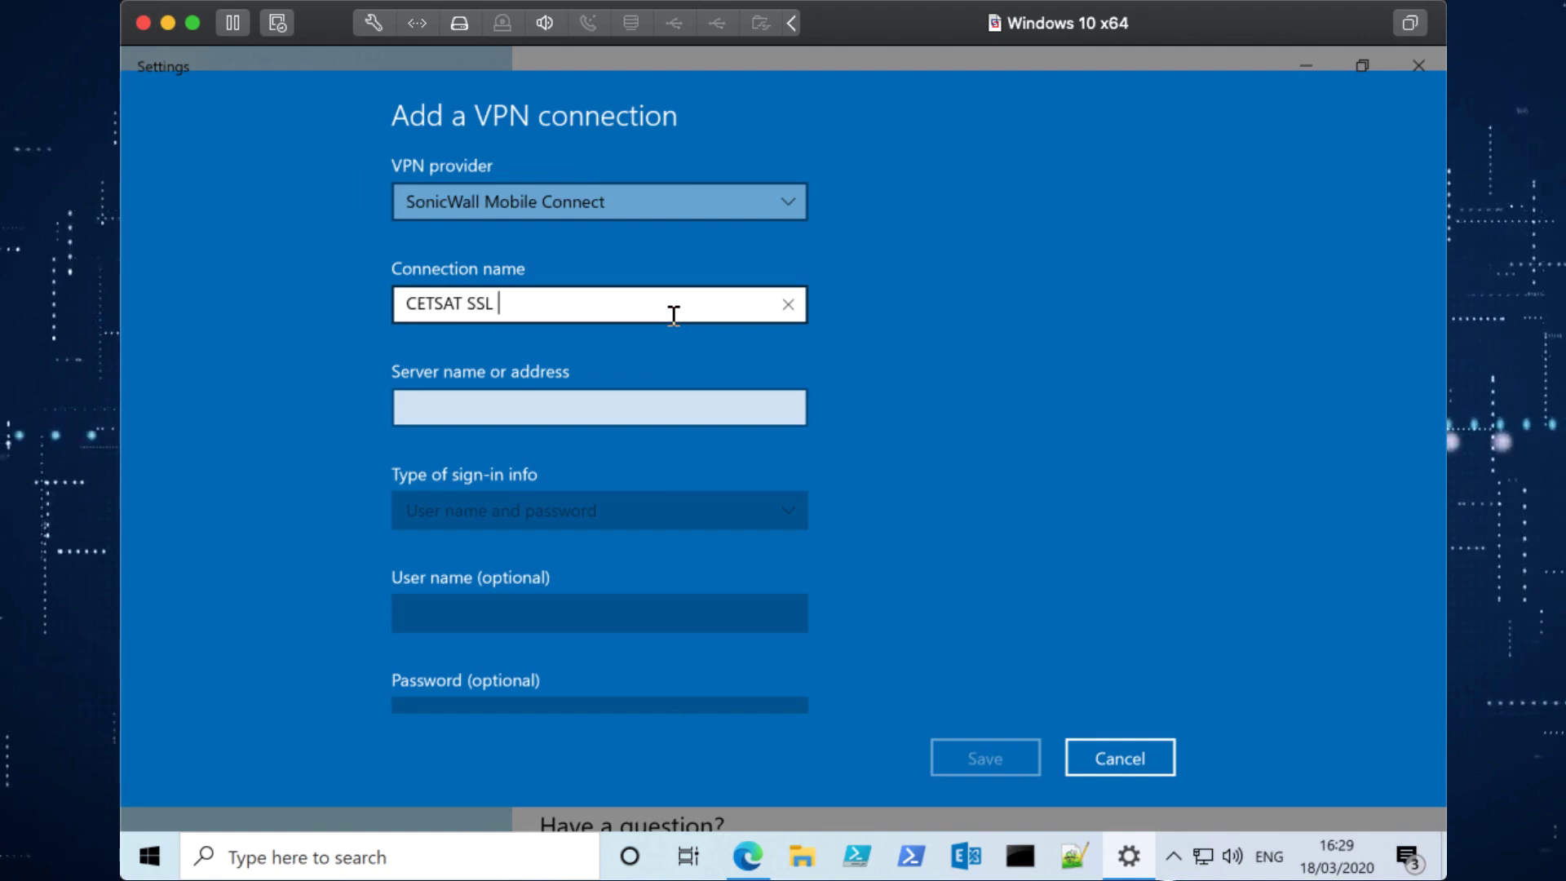
pyautogui.write('VPN')
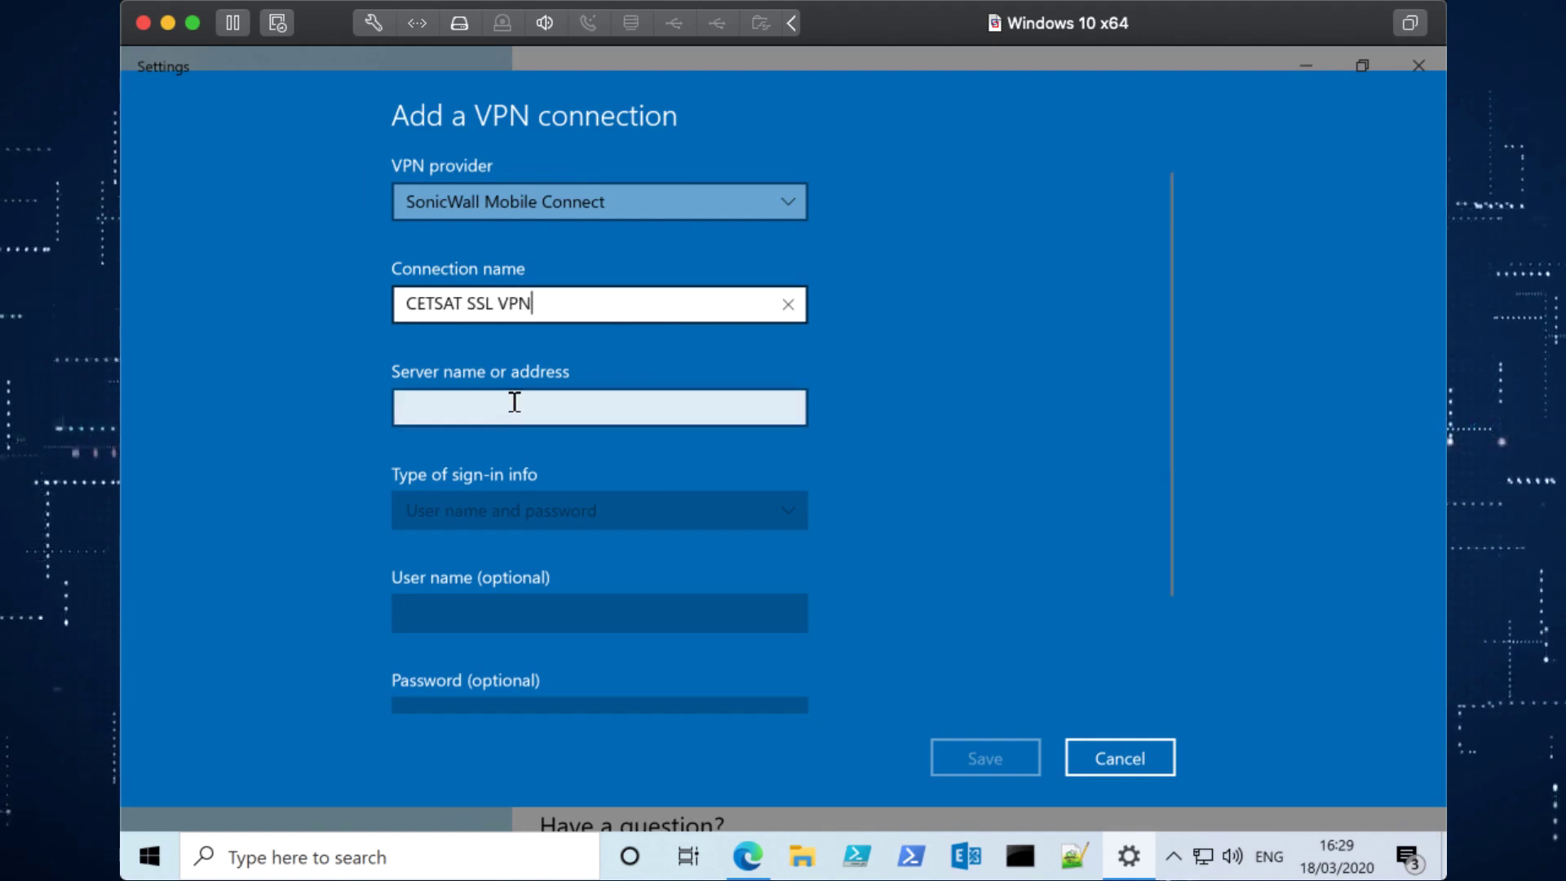
pyautogui.click(514, 403)
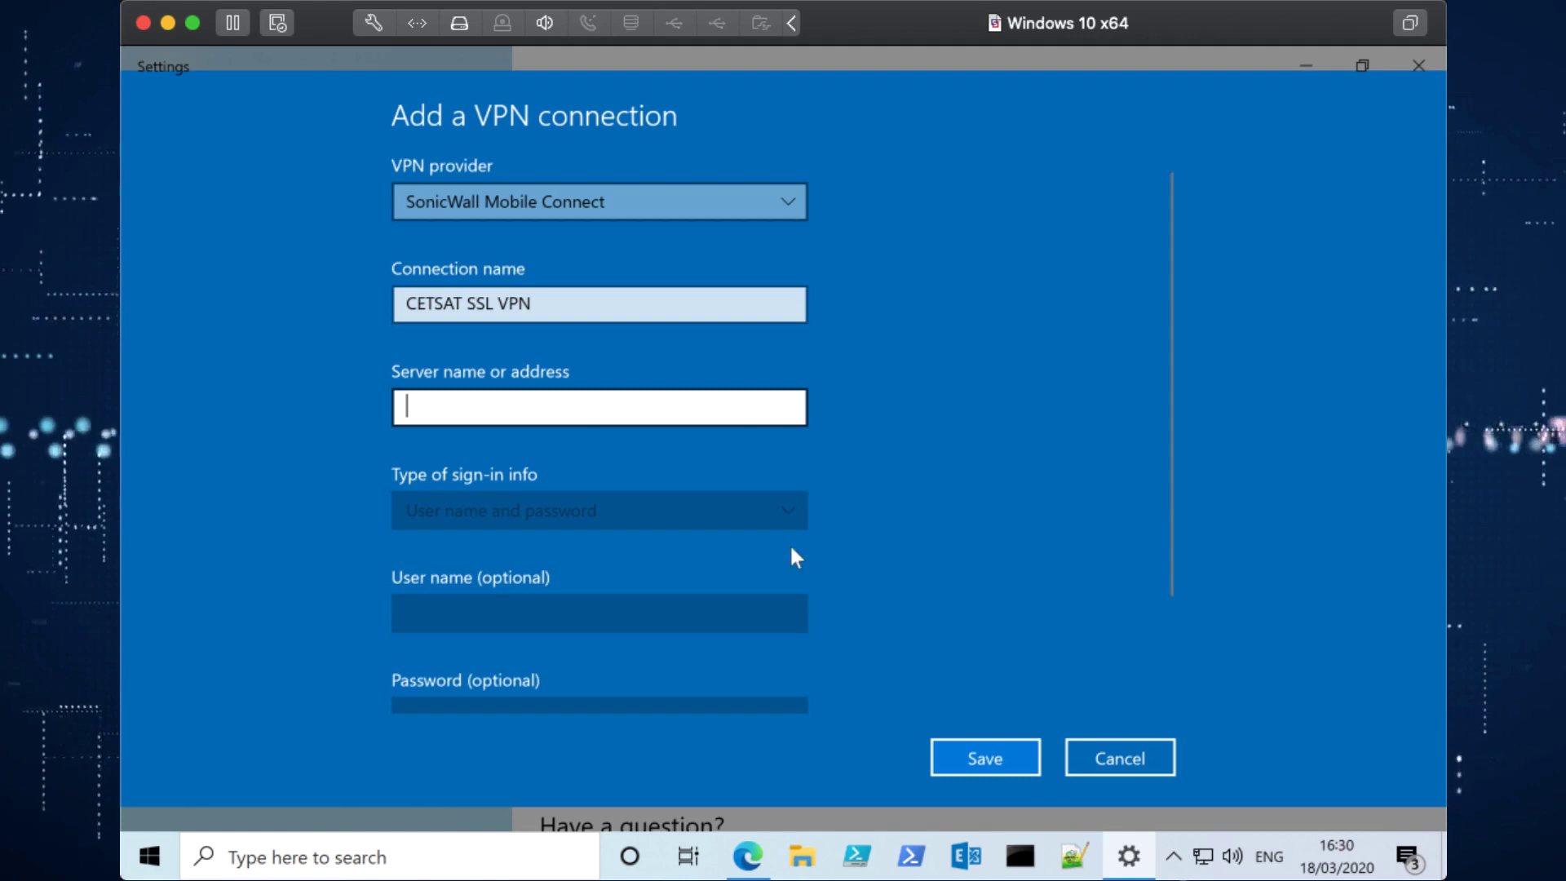
pyautogui.click(994, 762)
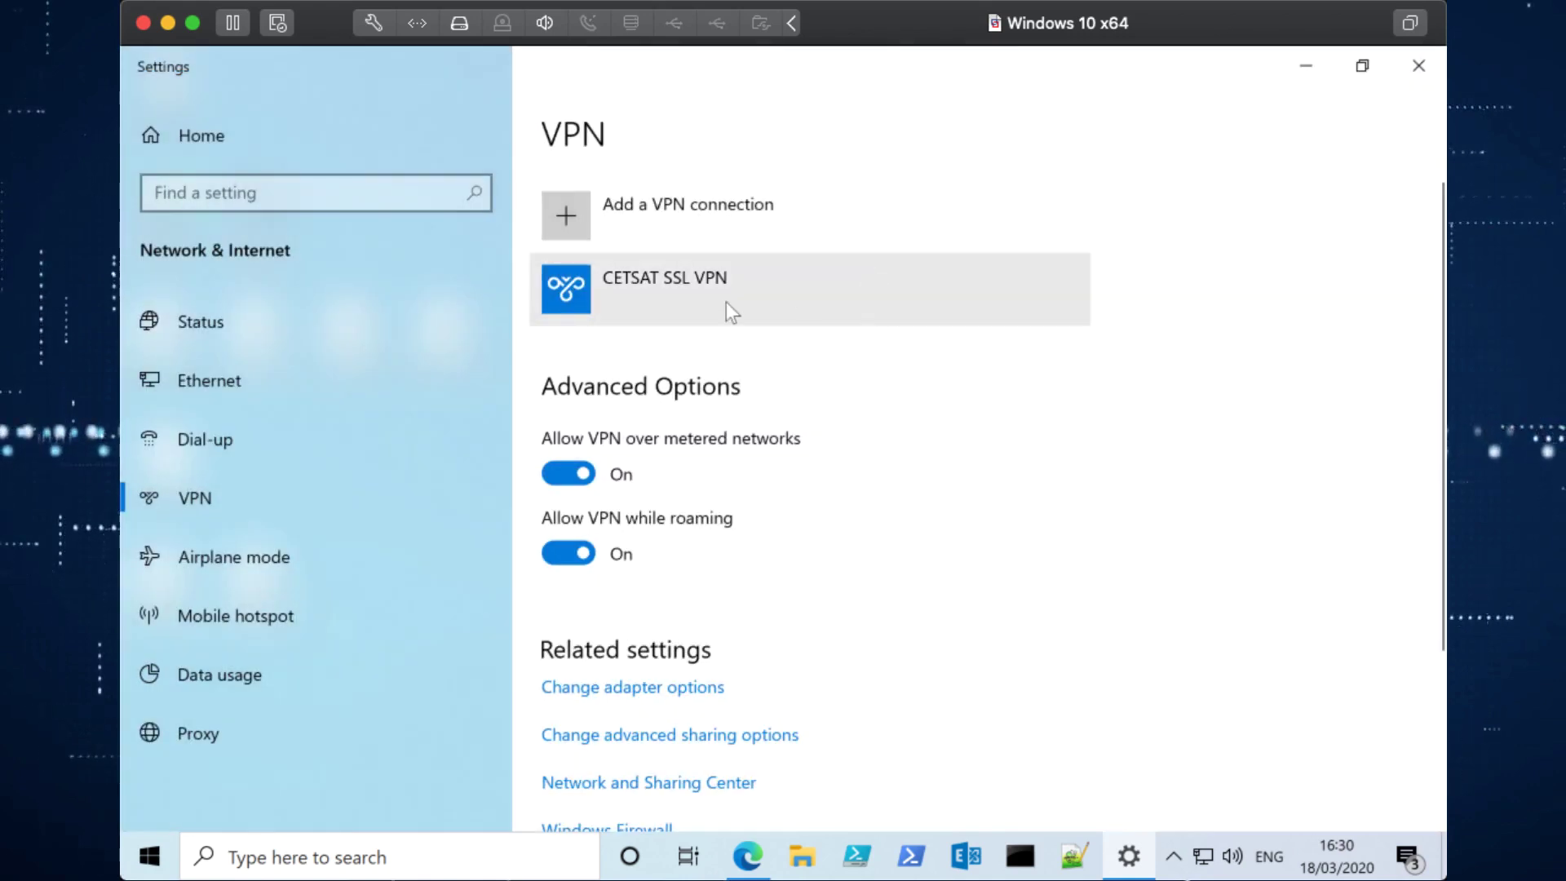
# - Expand the CETSAT SSL VPN entry to show Connect, Advanced options and Remove
pyautogui.click(776, 300)
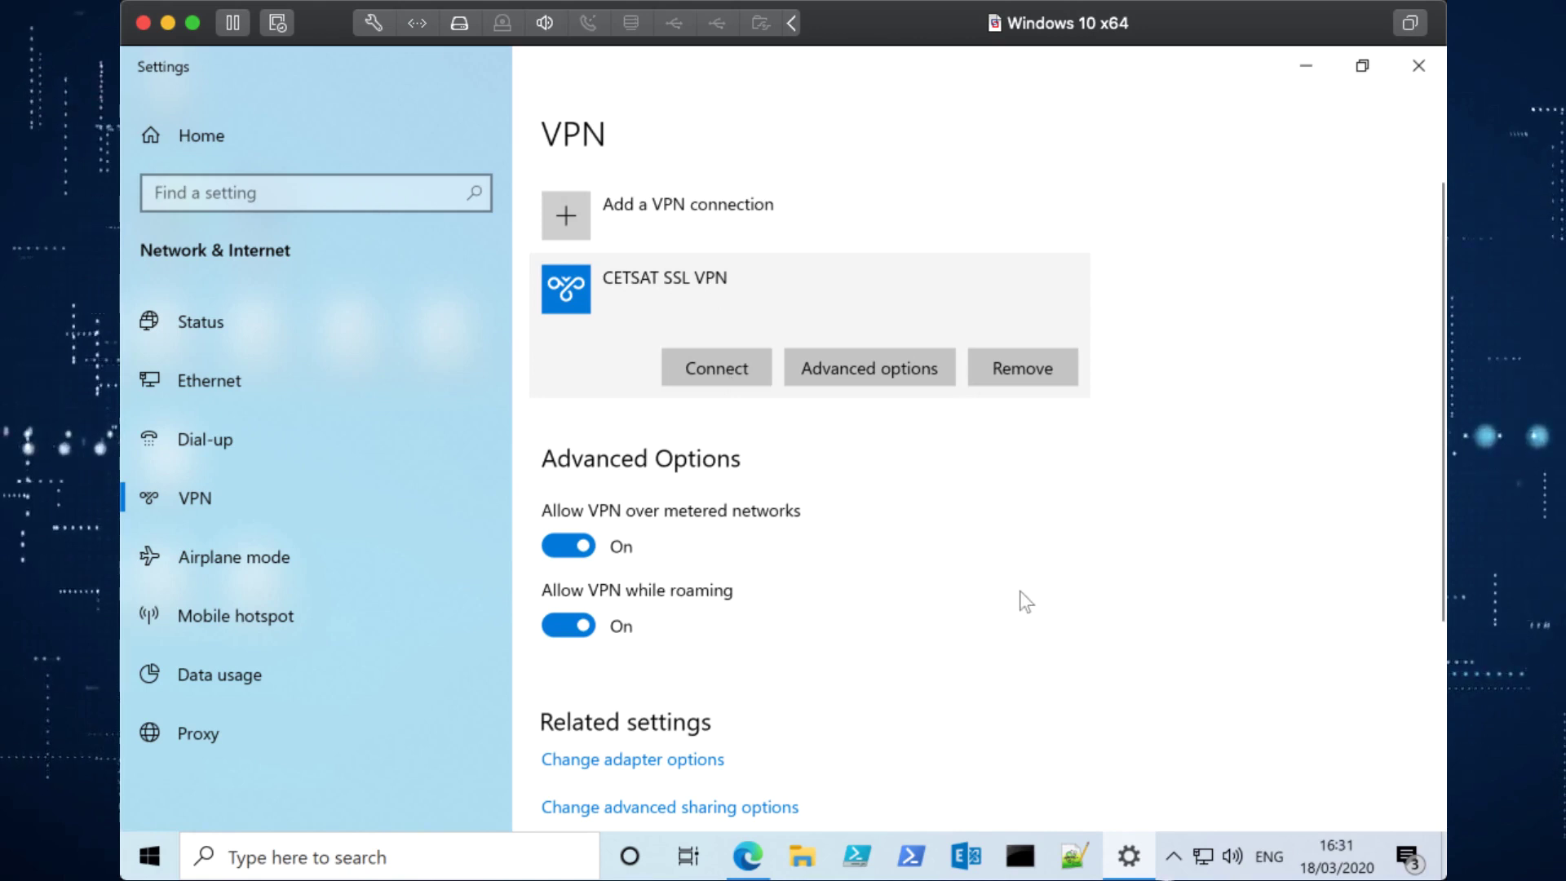
# - Reach CETSAT SSL VPN from the taskbar network list, view its options in Settings, then close Settings
pyautogui.click(1425, 65)
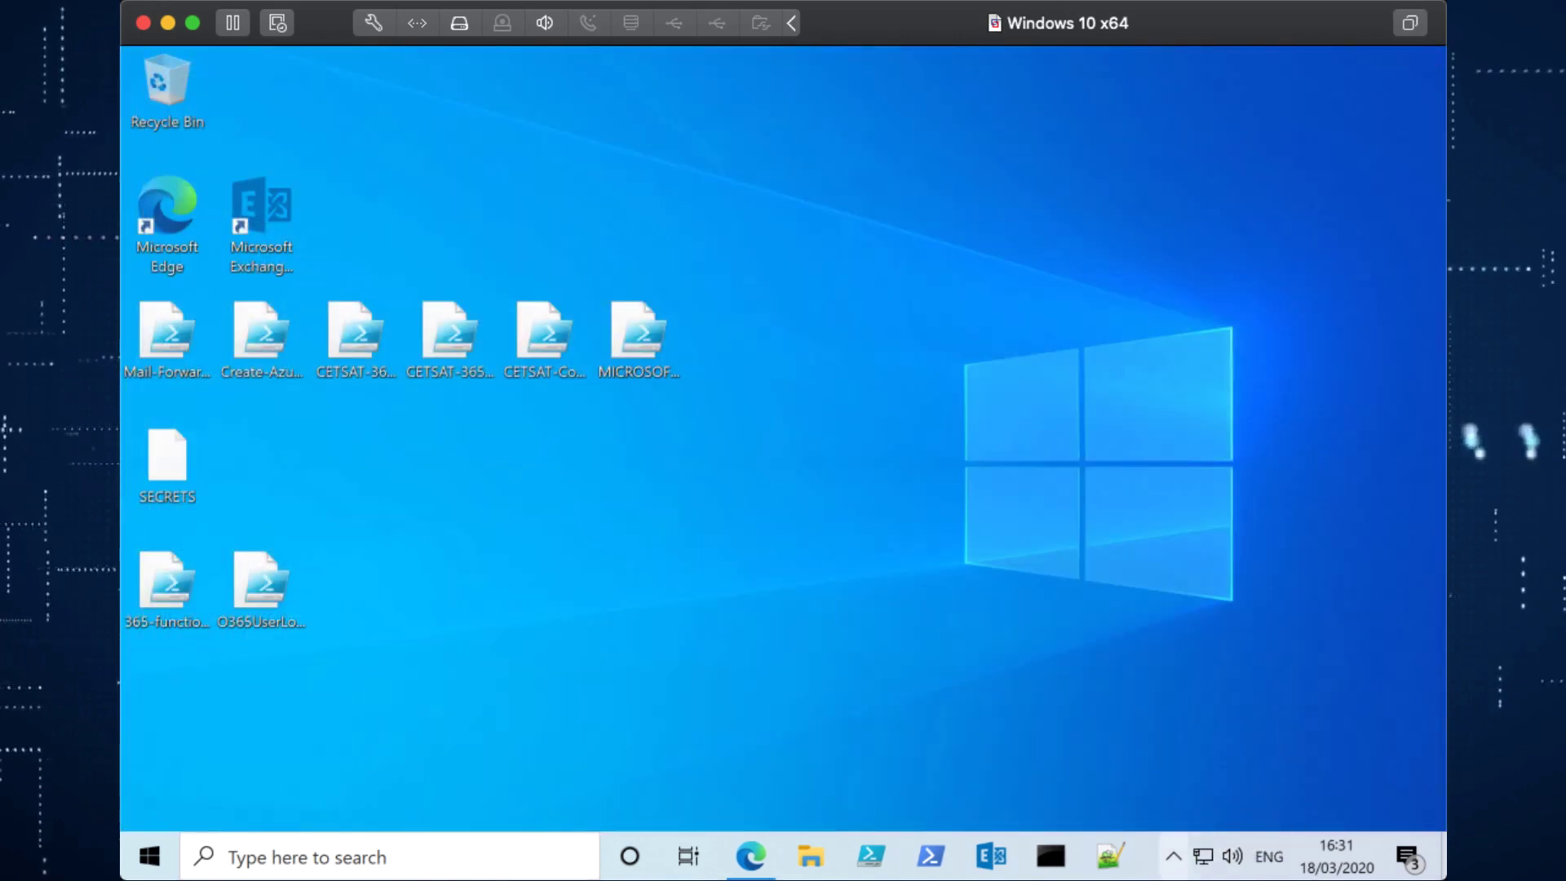
pyautogui.moveTo(1204, 857)
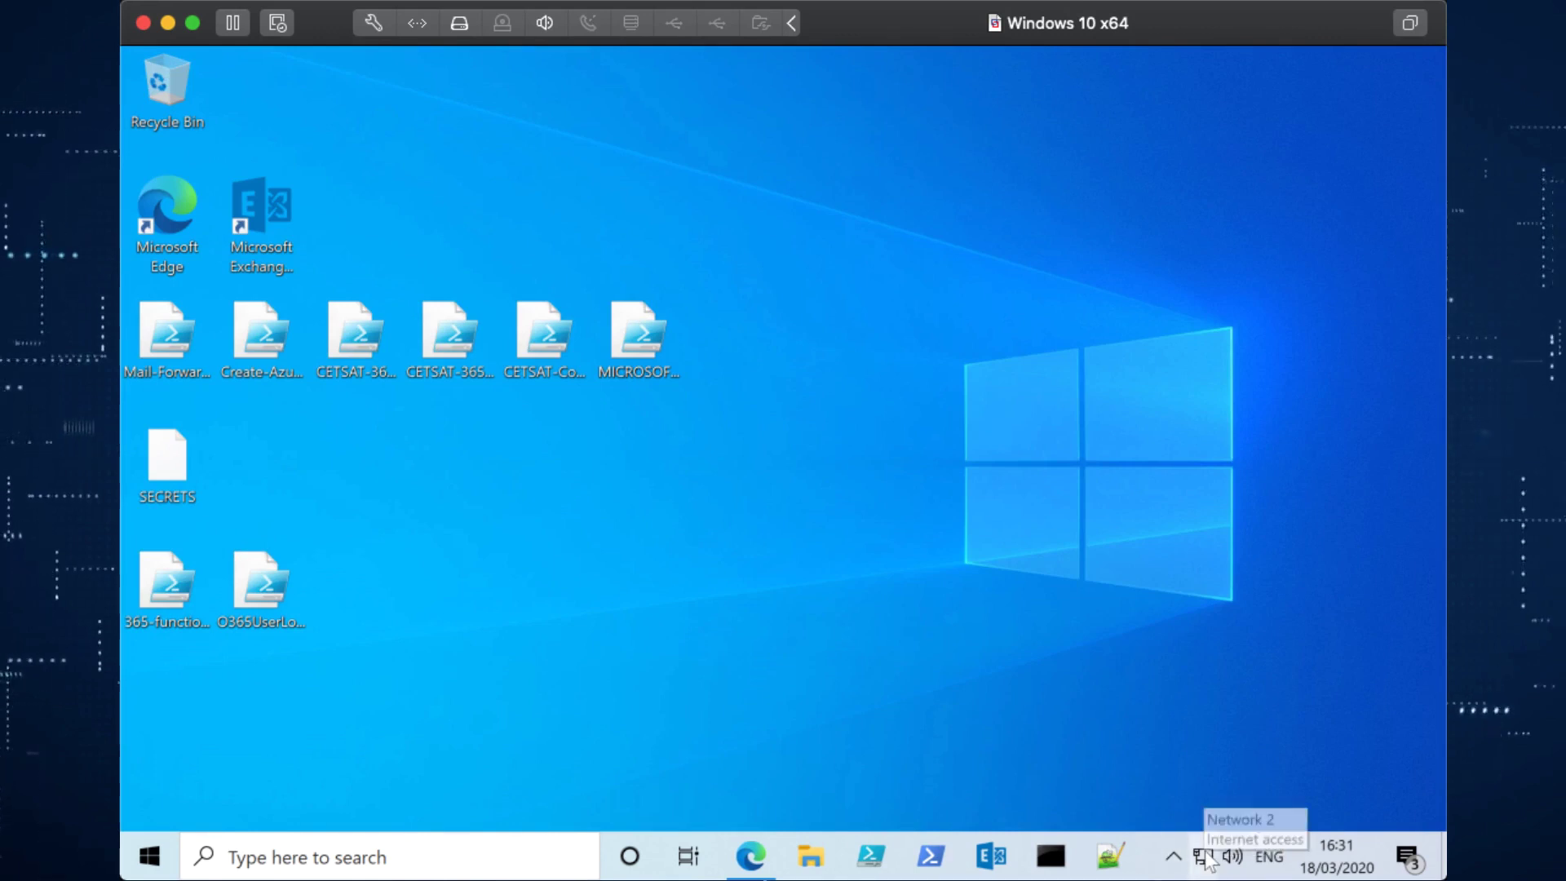
pyautogui.click(1205, 861)
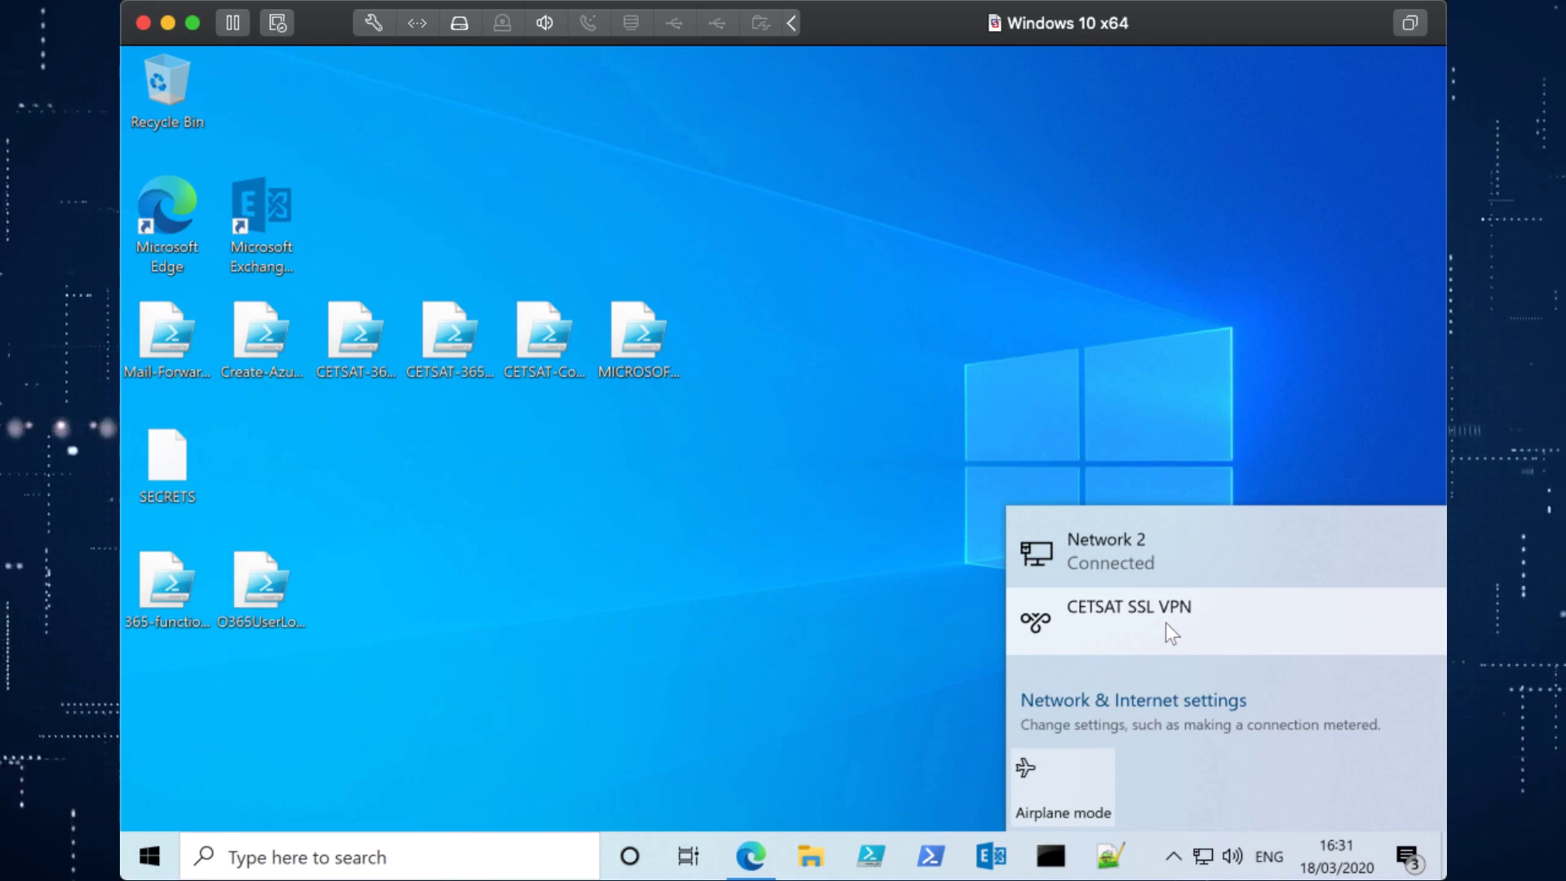
pyautogui.click(1167, 623)
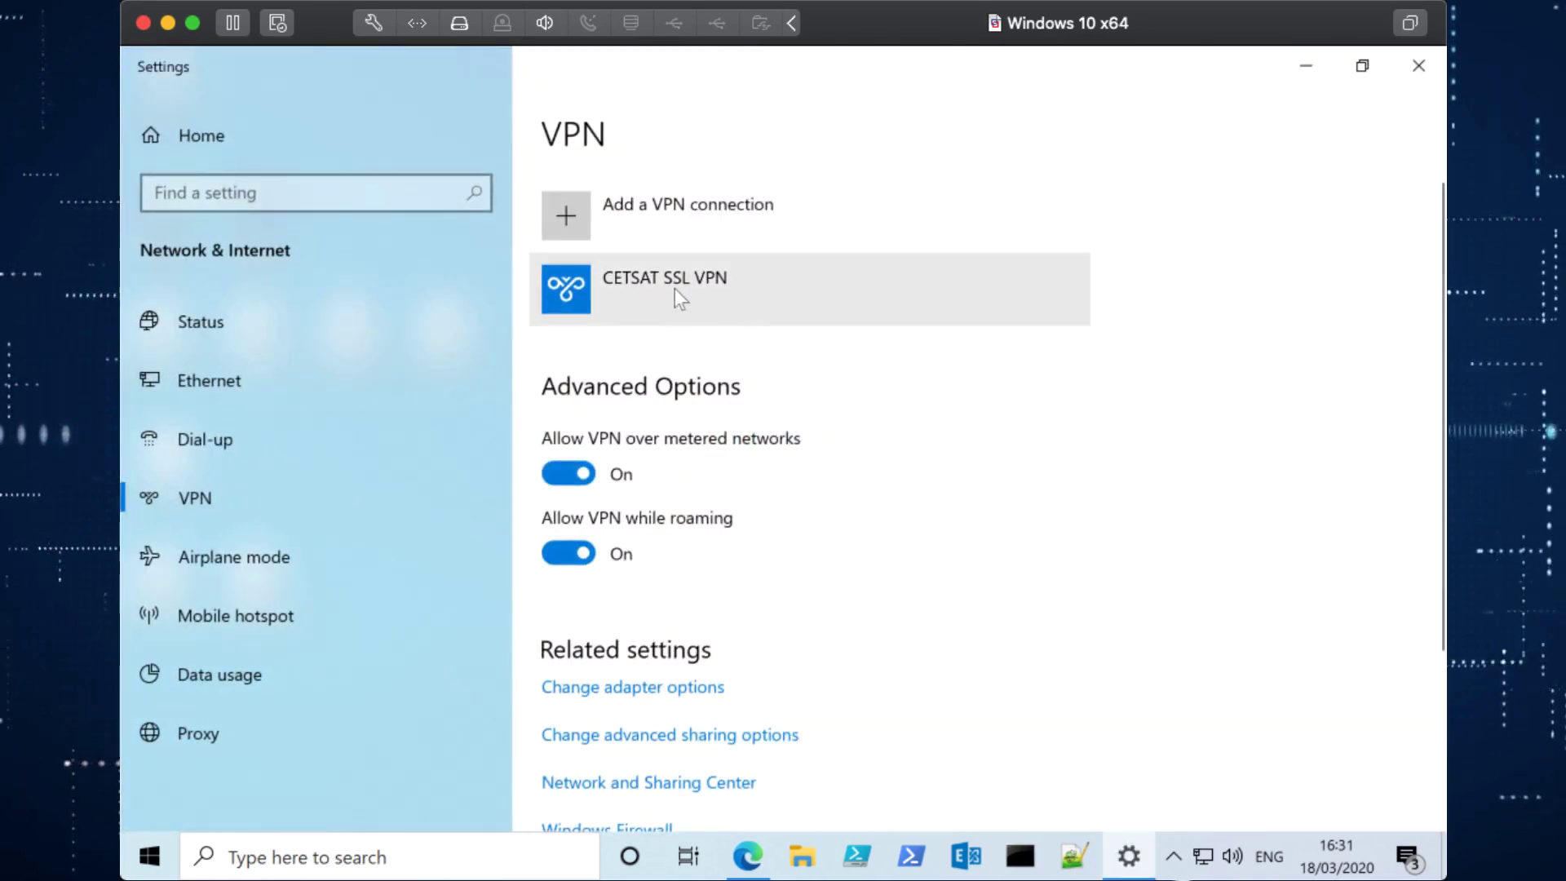
pyautogui.click(674, 288)
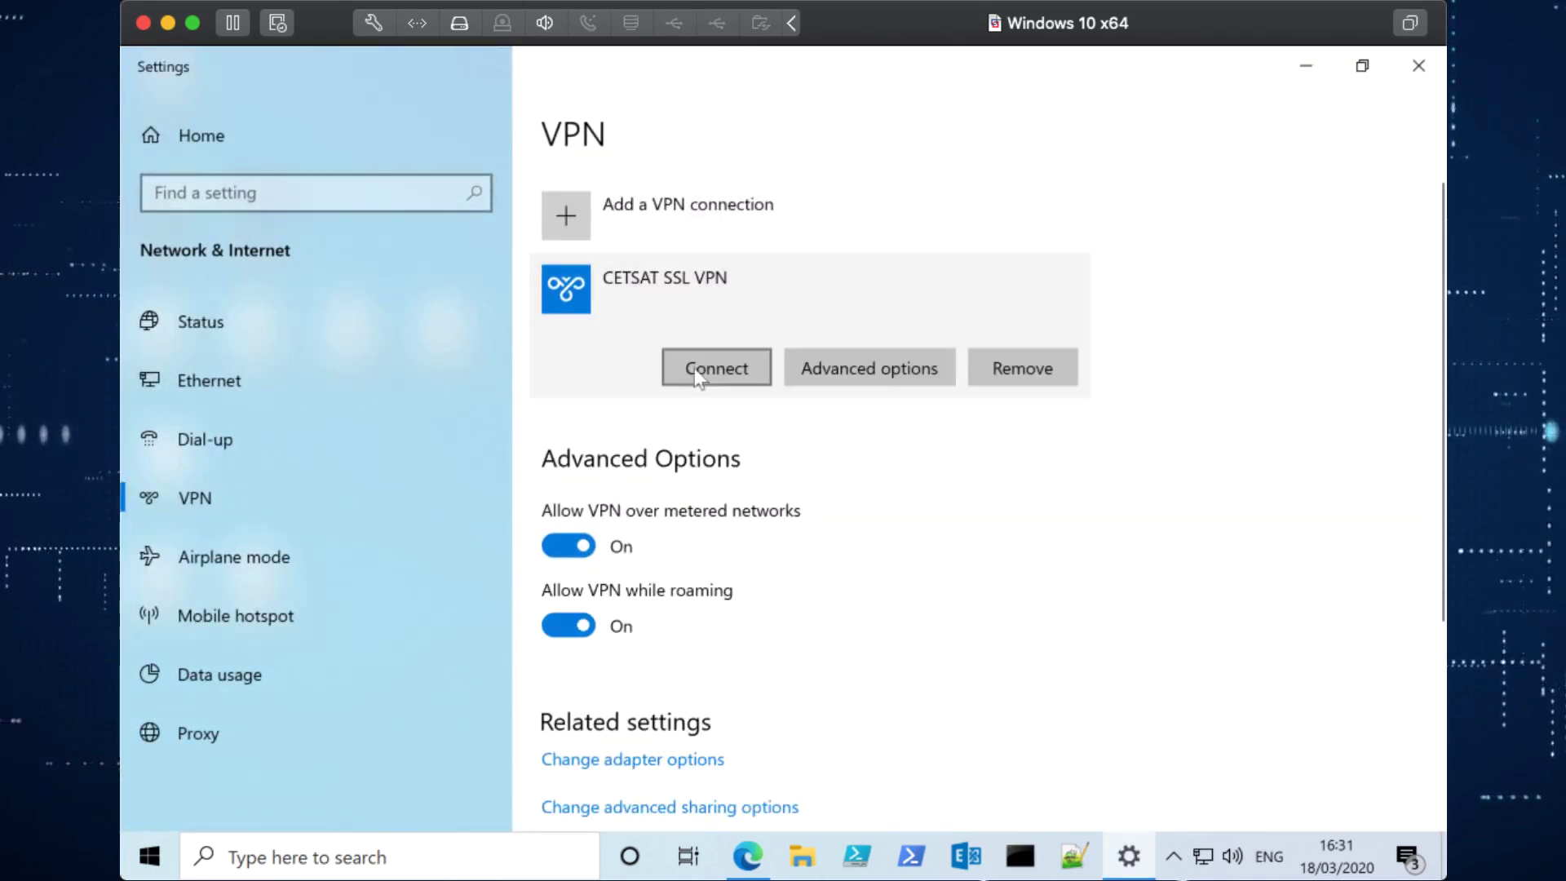
pyautogui.click(1419, 65)
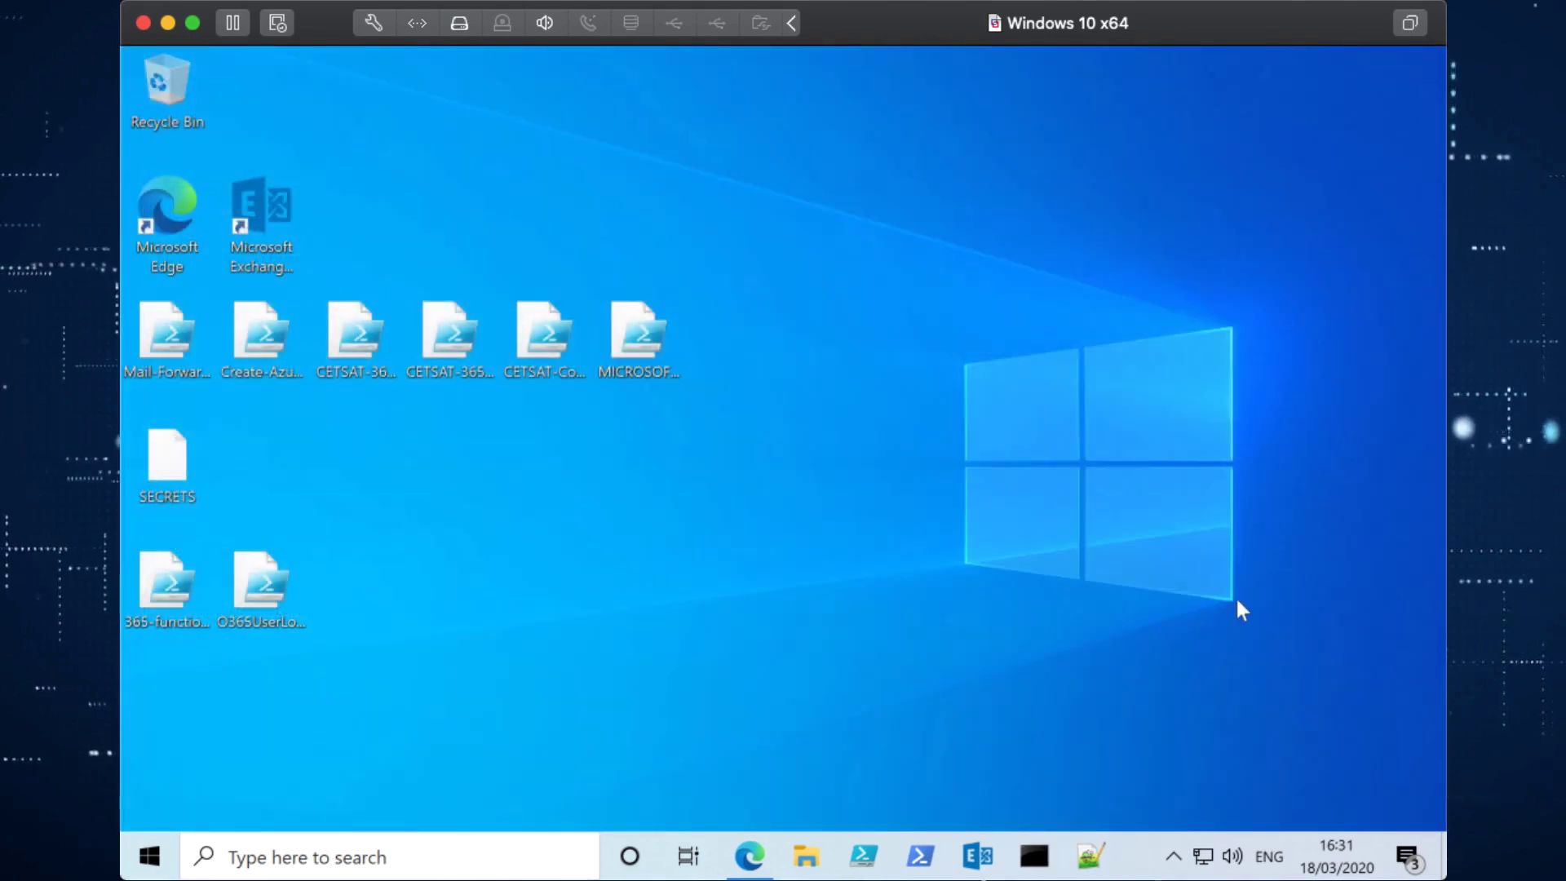
# - Reopen VPN settings from Start search and connect to CETSAT SSL VPN
pyautogui.click(150, 857)
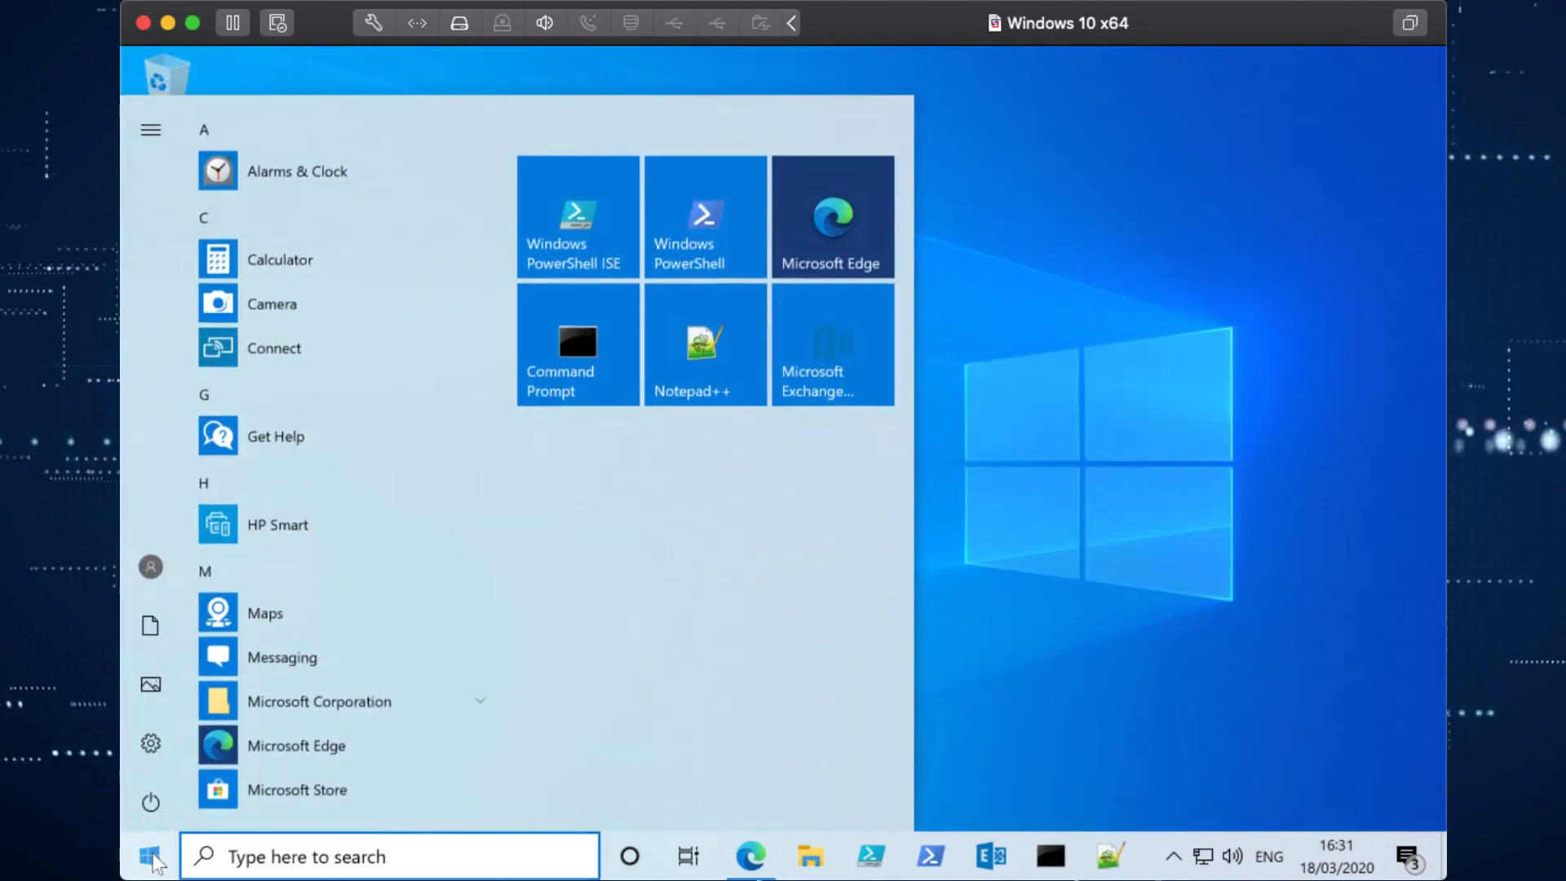
pyautogui.write('vpn')
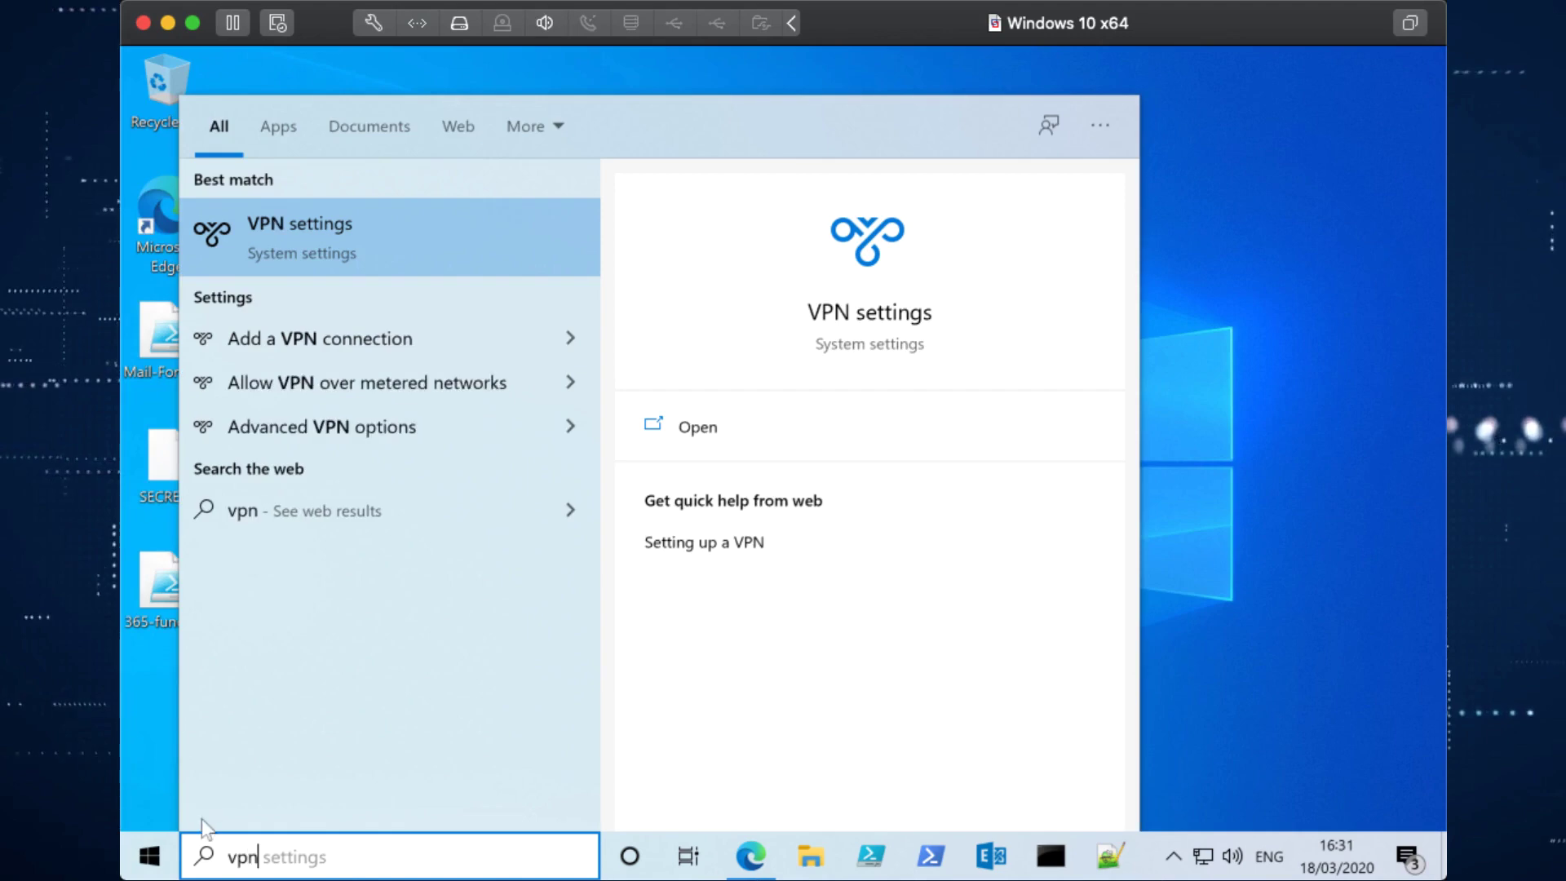
pyautogui.click(367, 233)
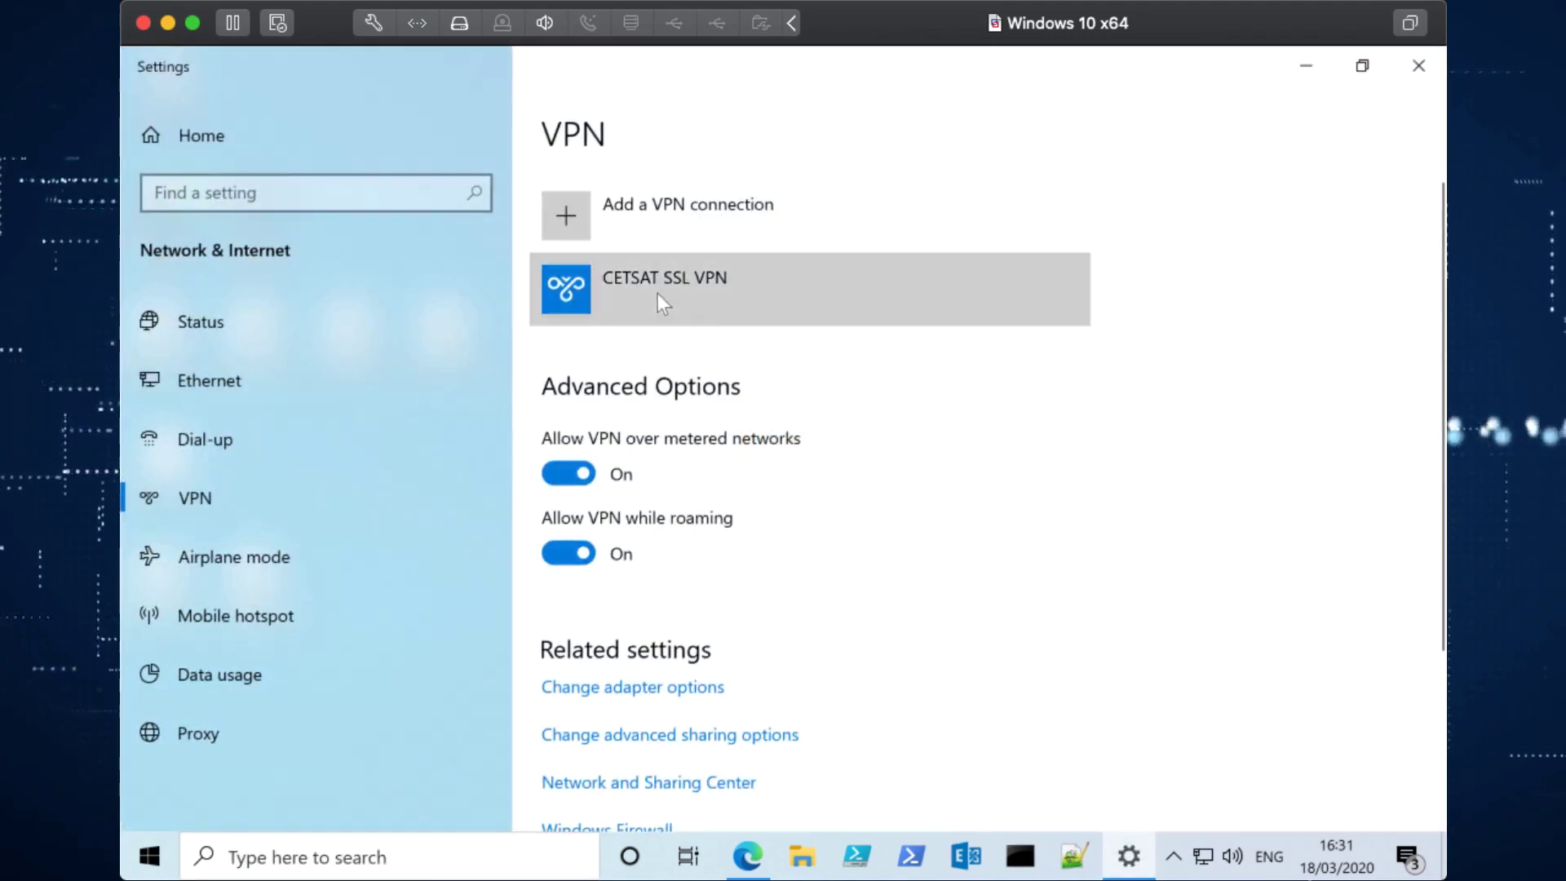
pyautogui.click(658, 293)
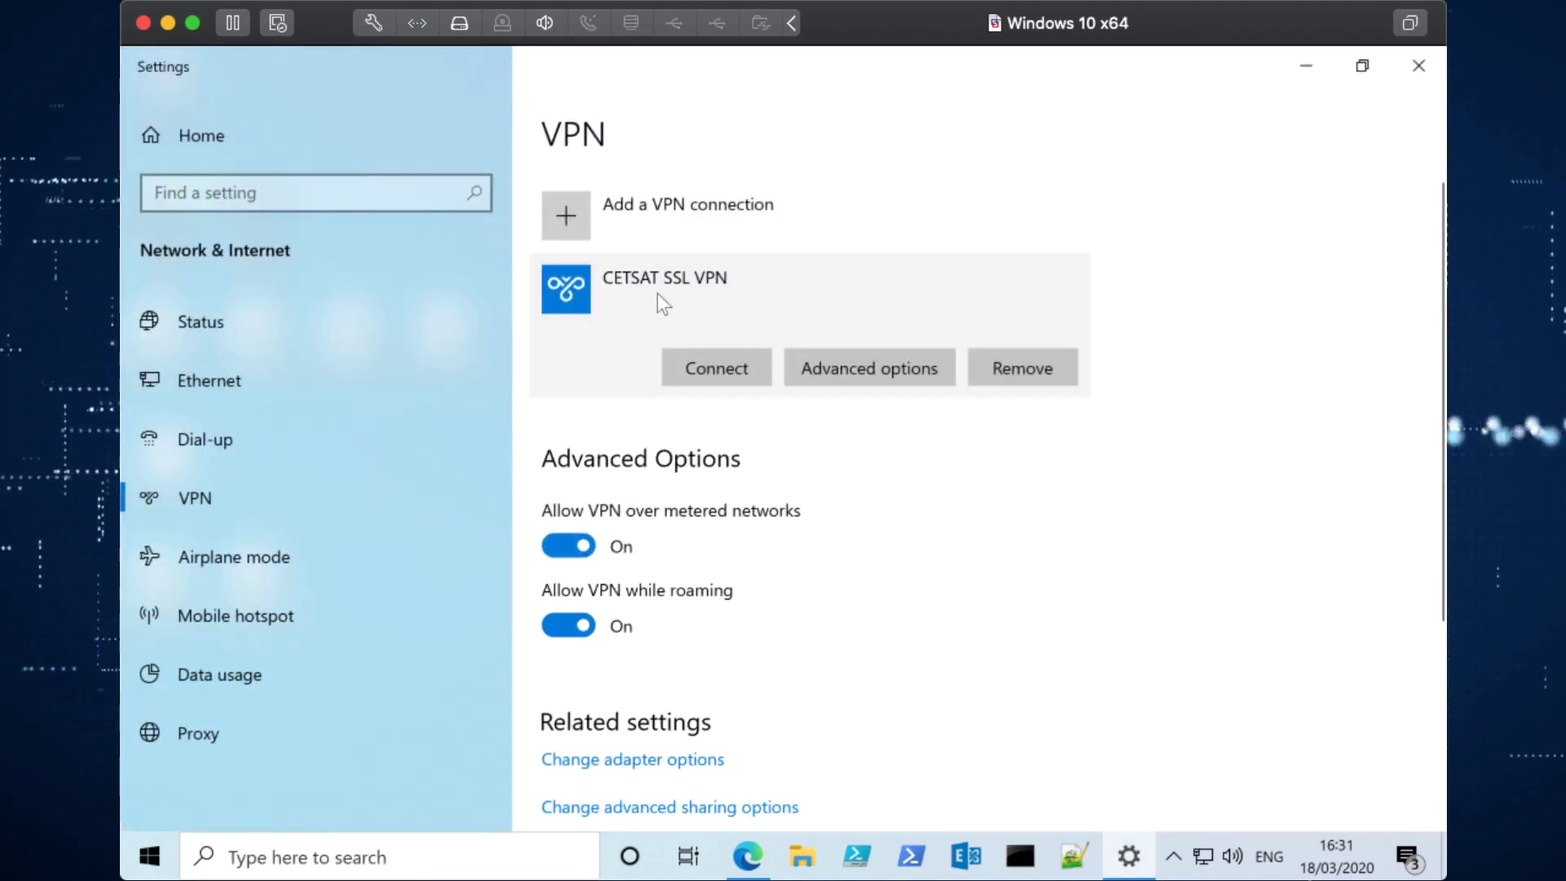
pyautogui.click(701, 359)
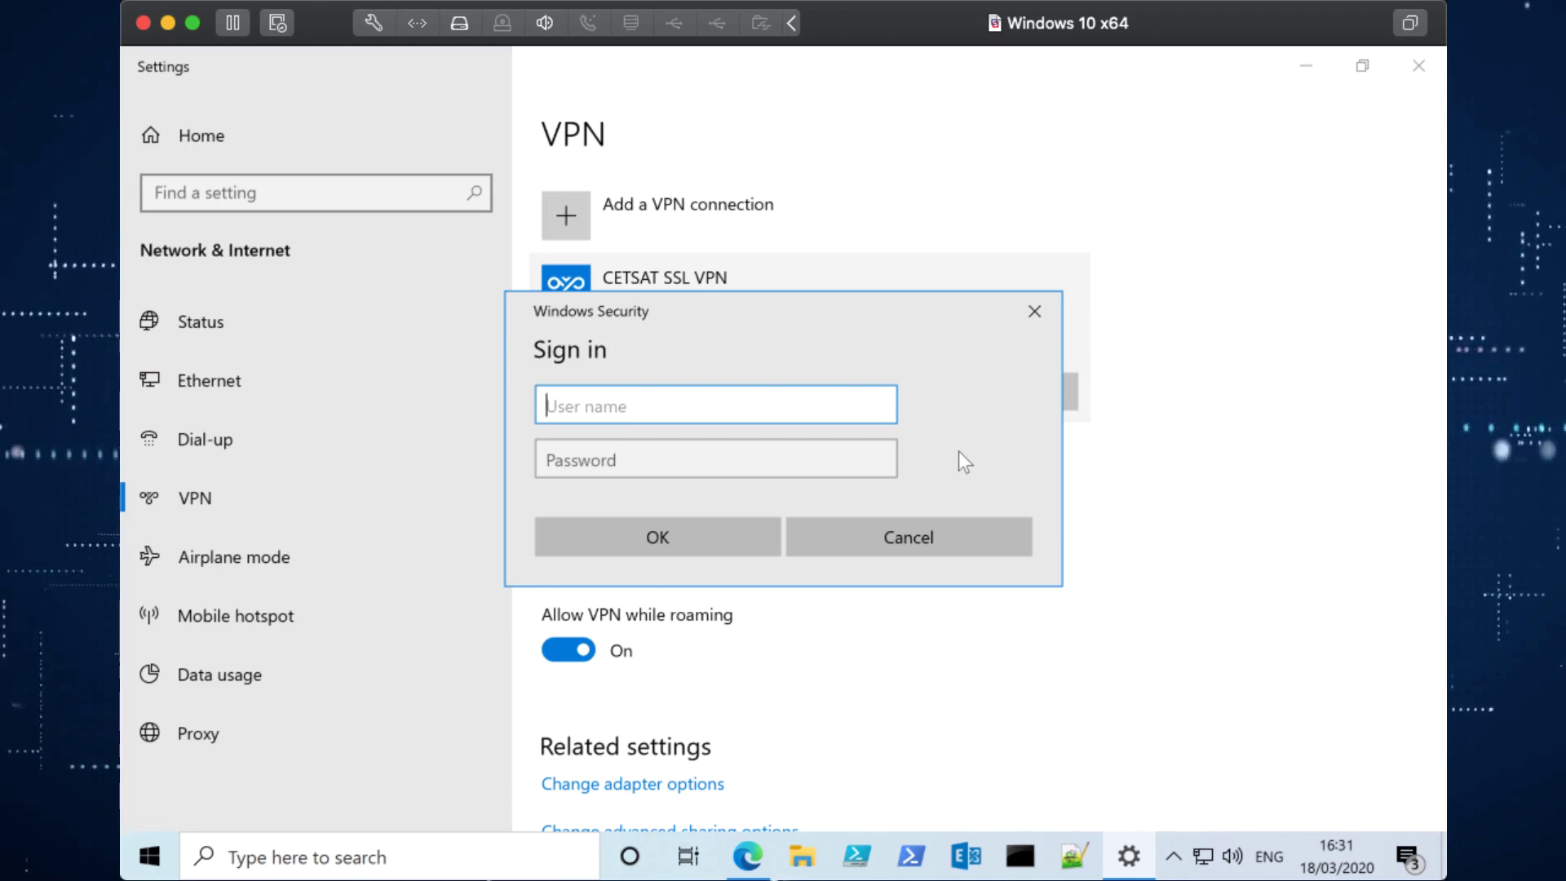
pyautogui.write('domainname\\username')
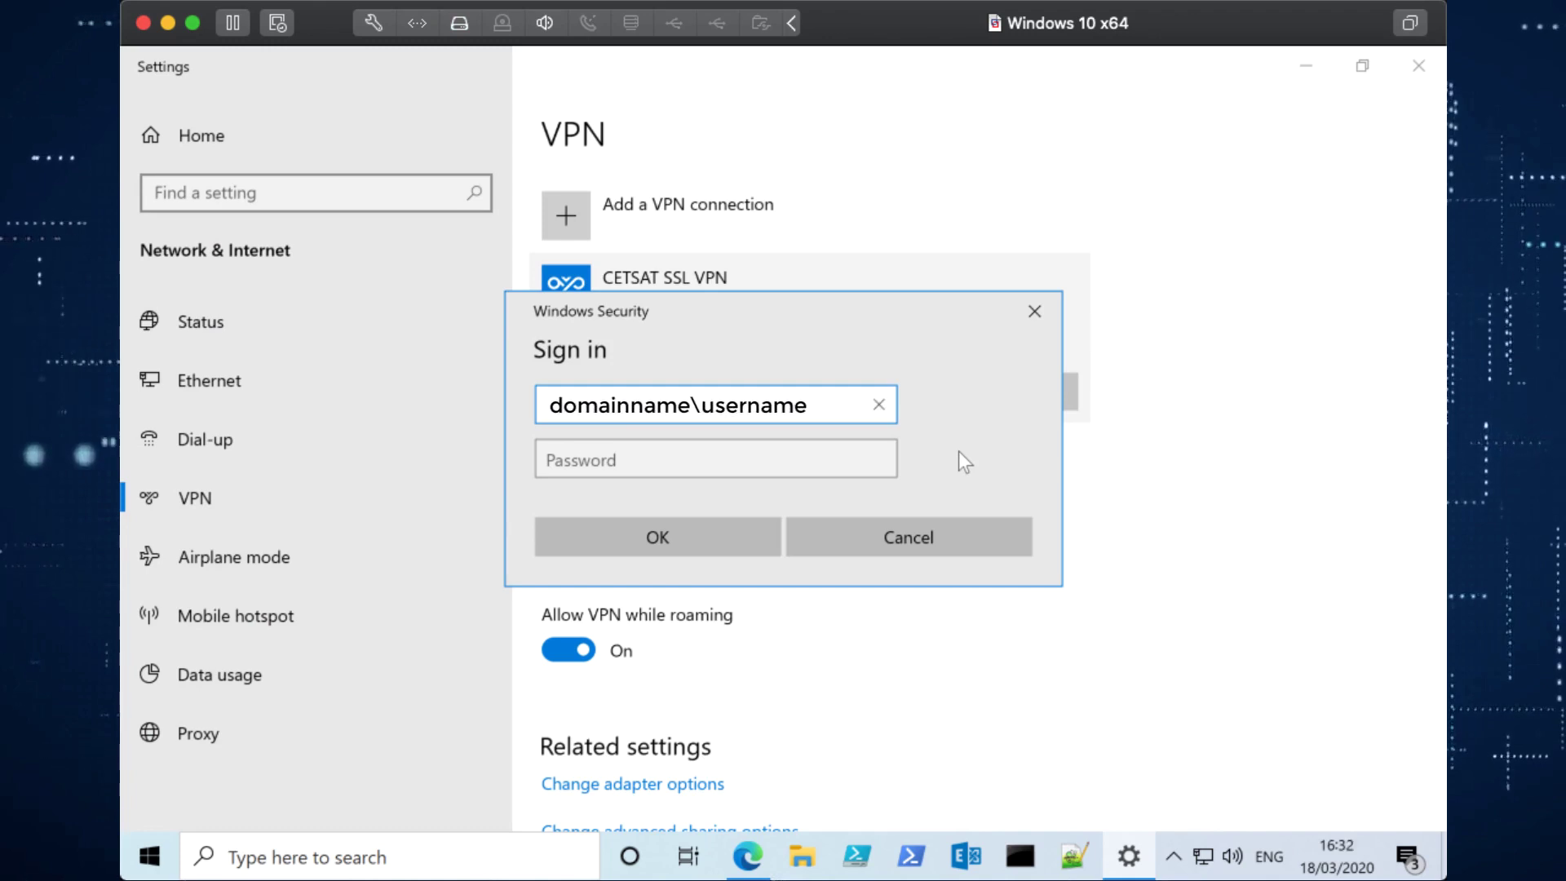
# - Enter the user name and password in the Windows Security sign-in and submit
pyautogui.press('Tab')
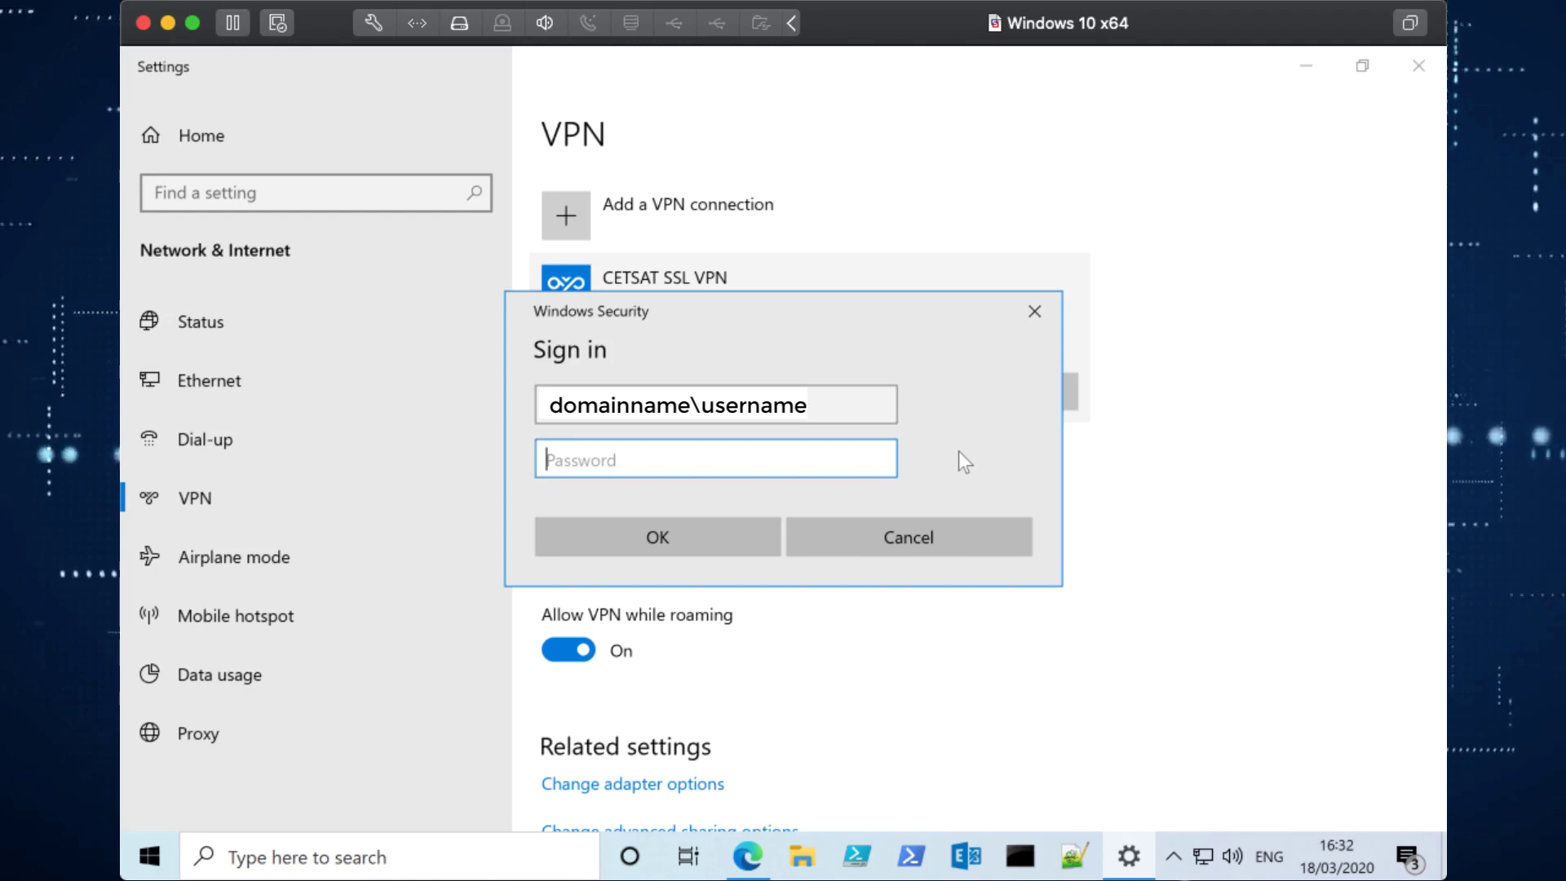
pyautogui.write('*********')
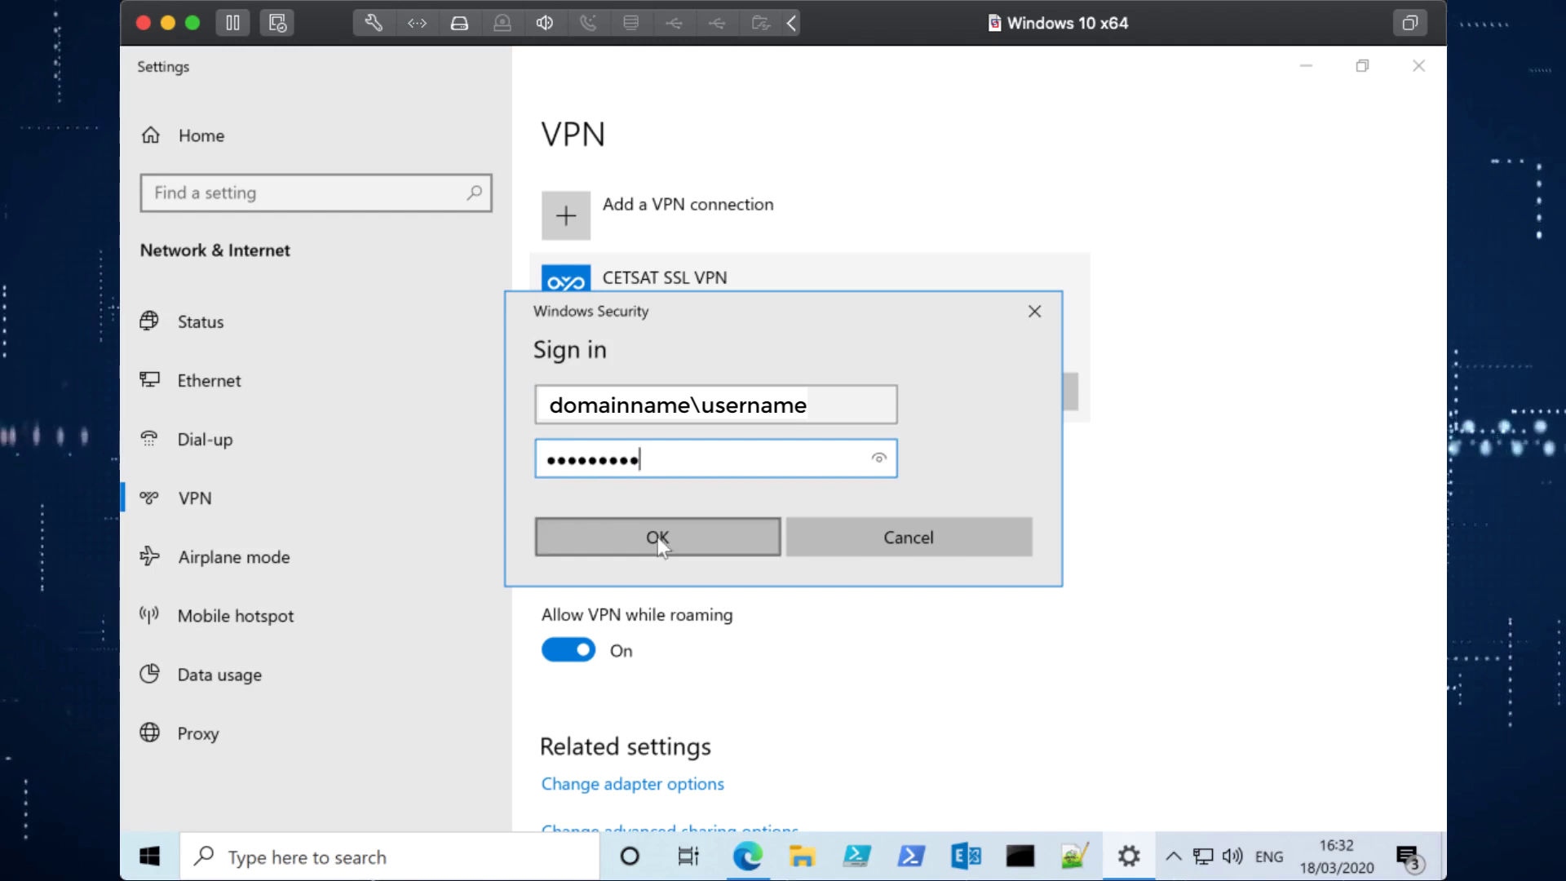
pyautogui.click(658, 537)
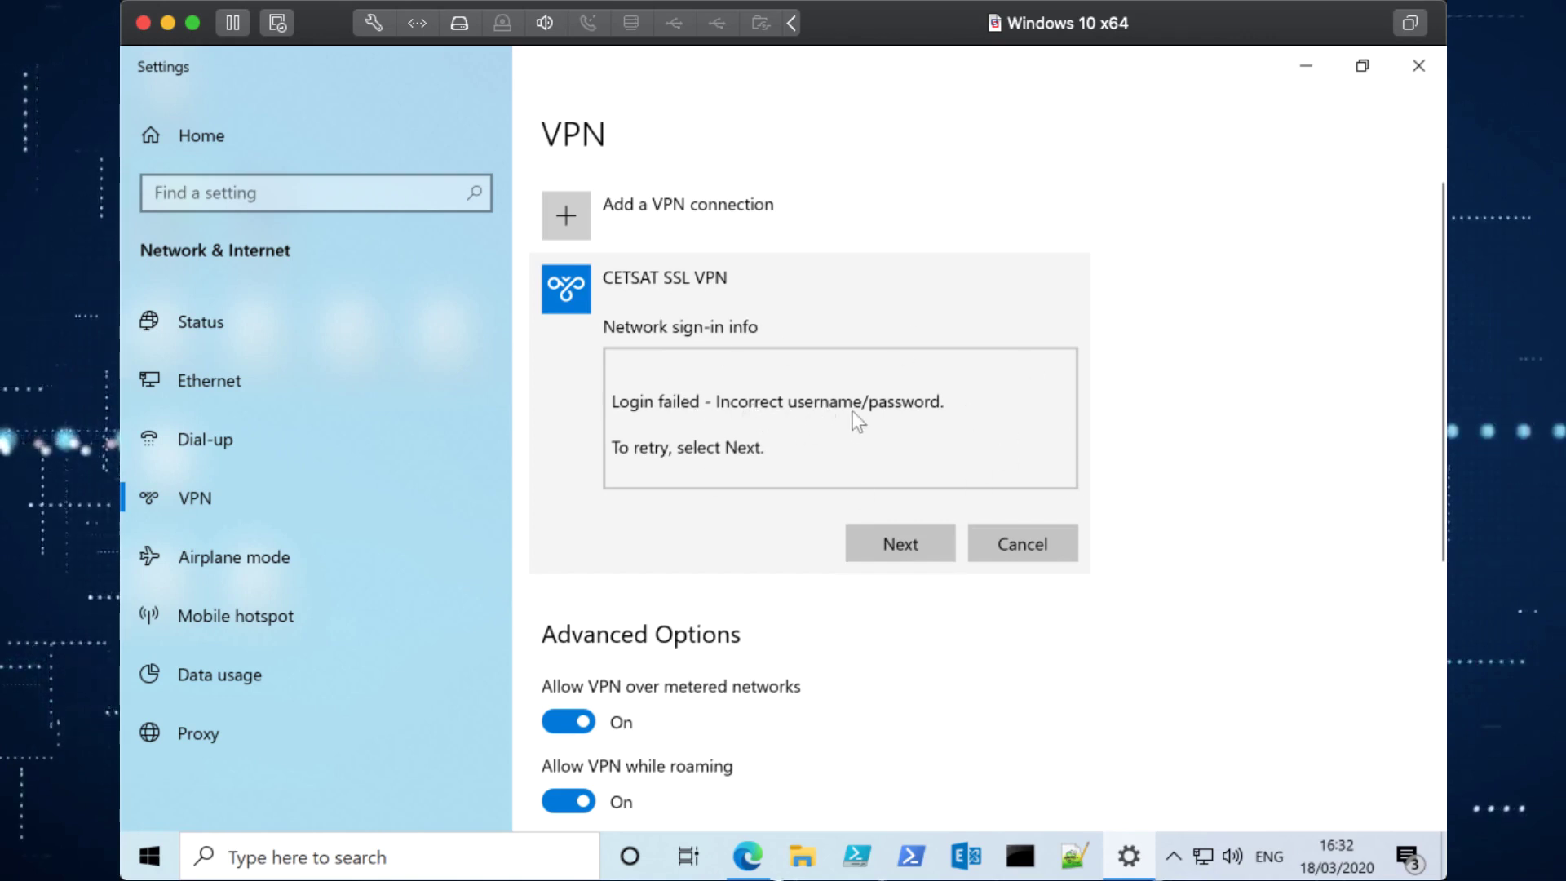
# - After Login failed, retry with the password re-entered until the VPN shows Connected
pyautogui.click(899, 543)
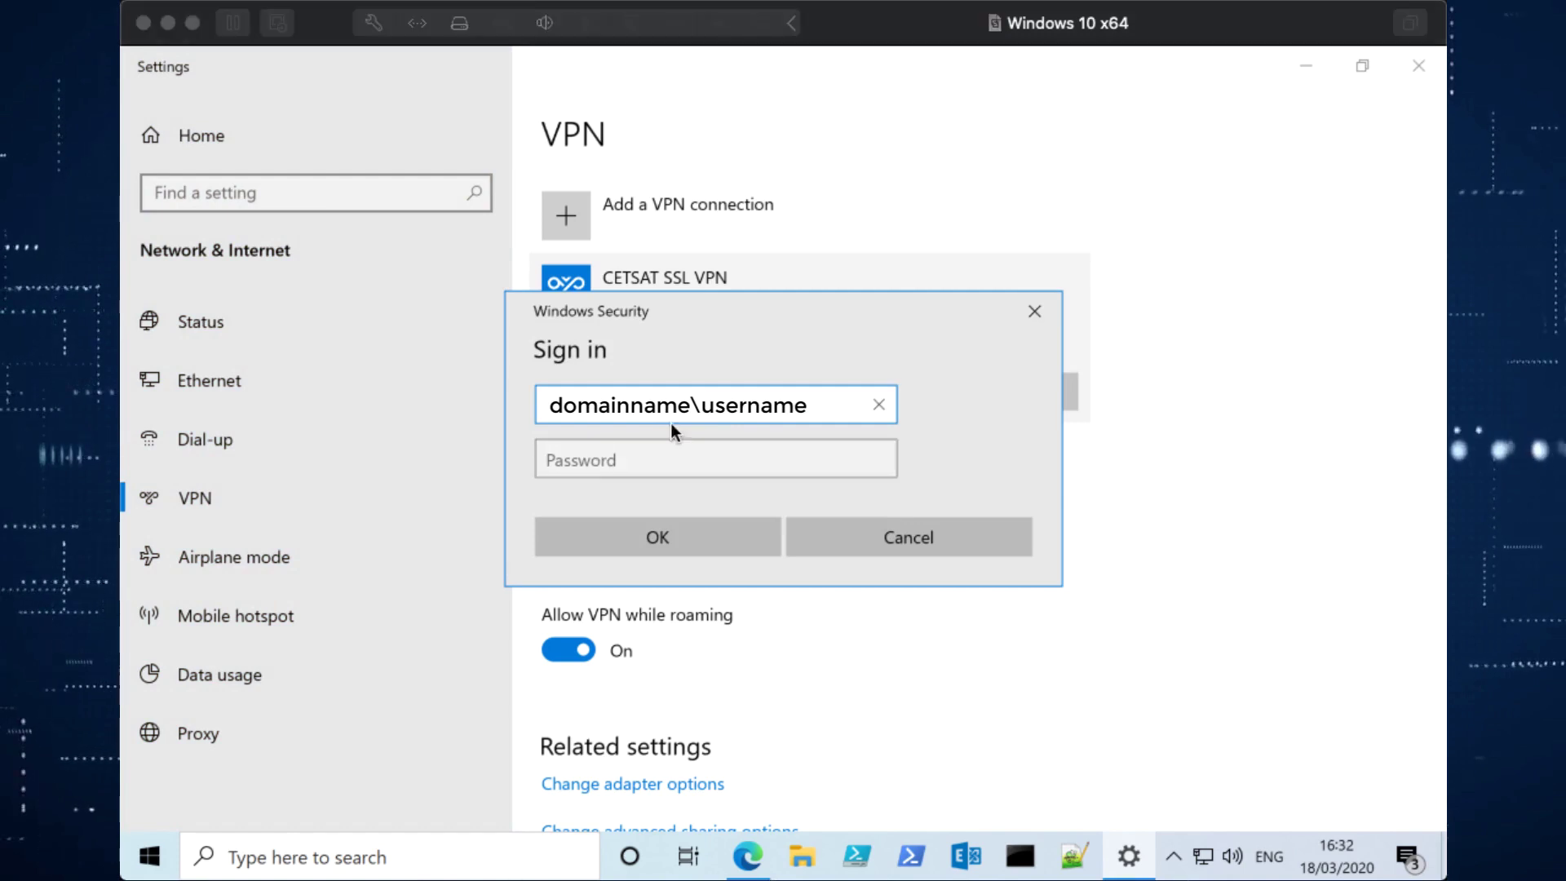
pyautogui.click(600, 459)
pyautogui.click(657, 534)
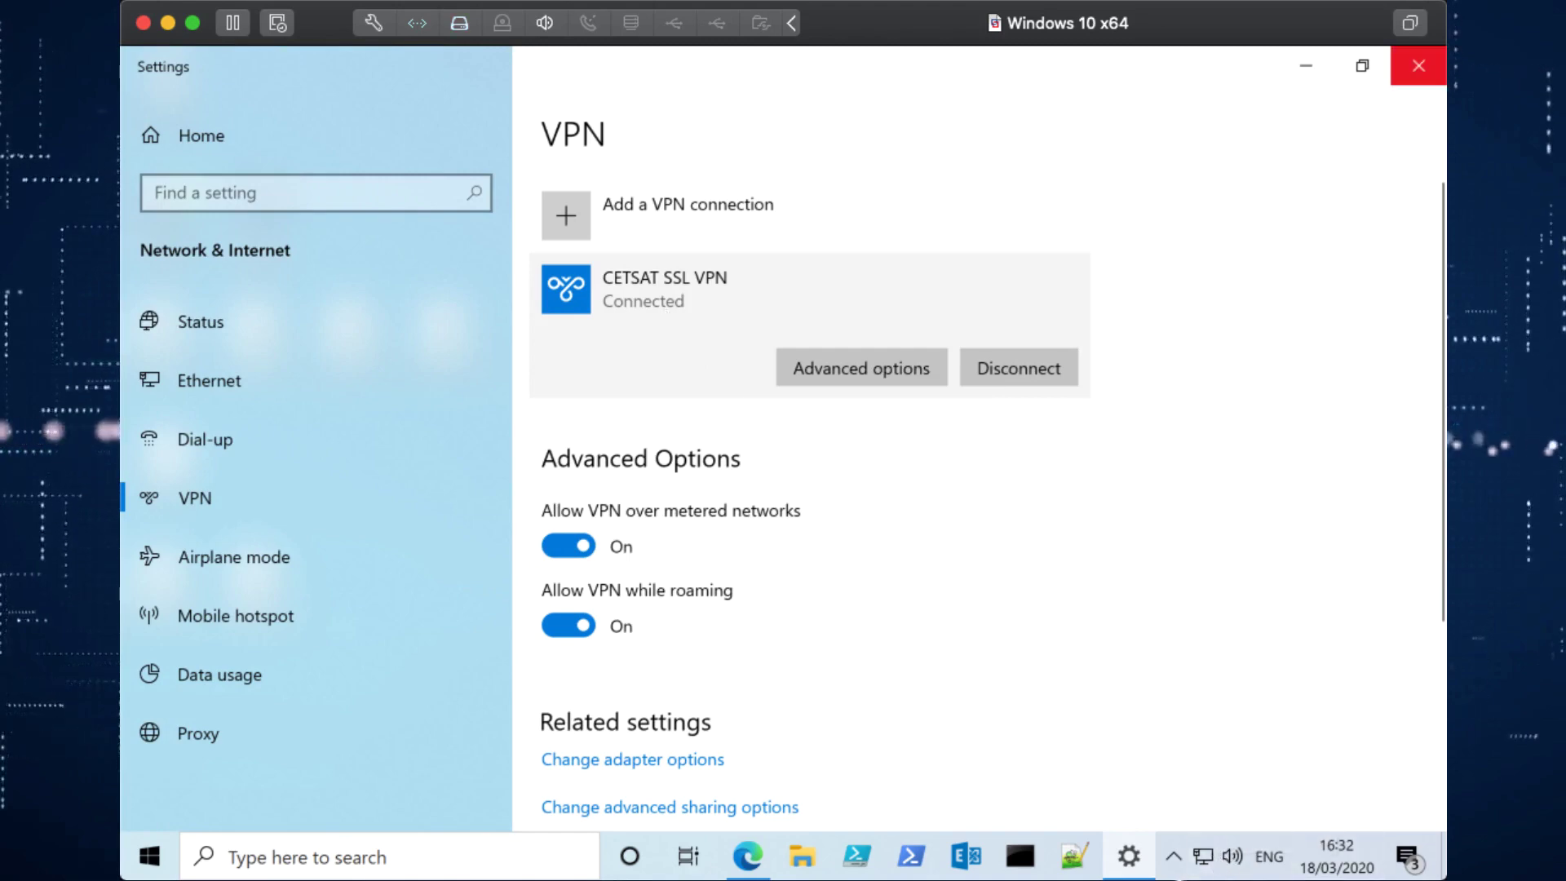
pyautogui.click(1423, 71)
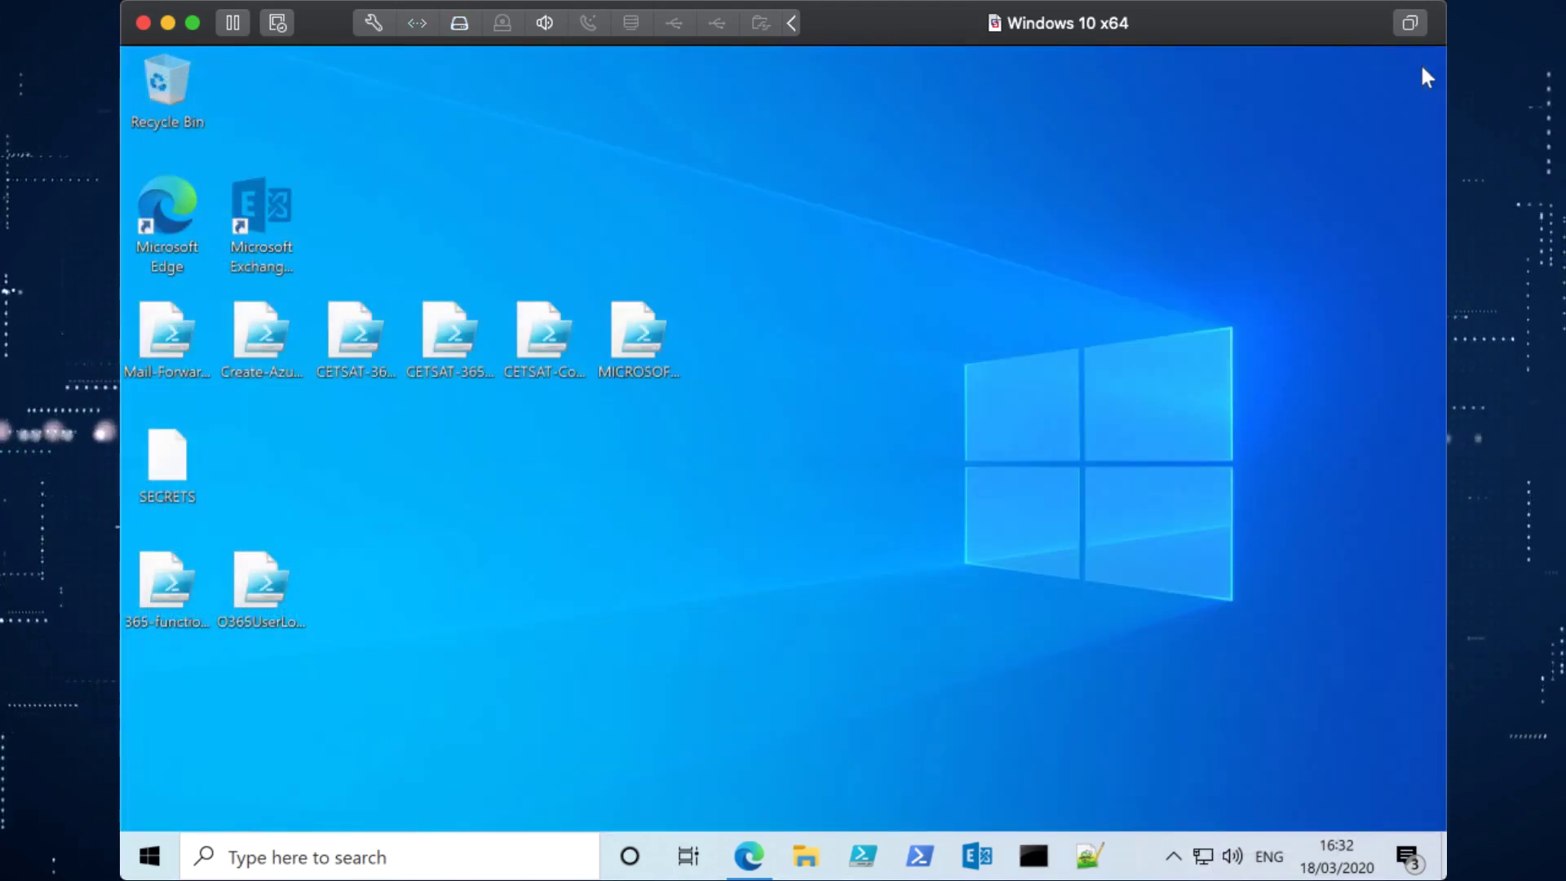
pyautogui.click(1203, 857)
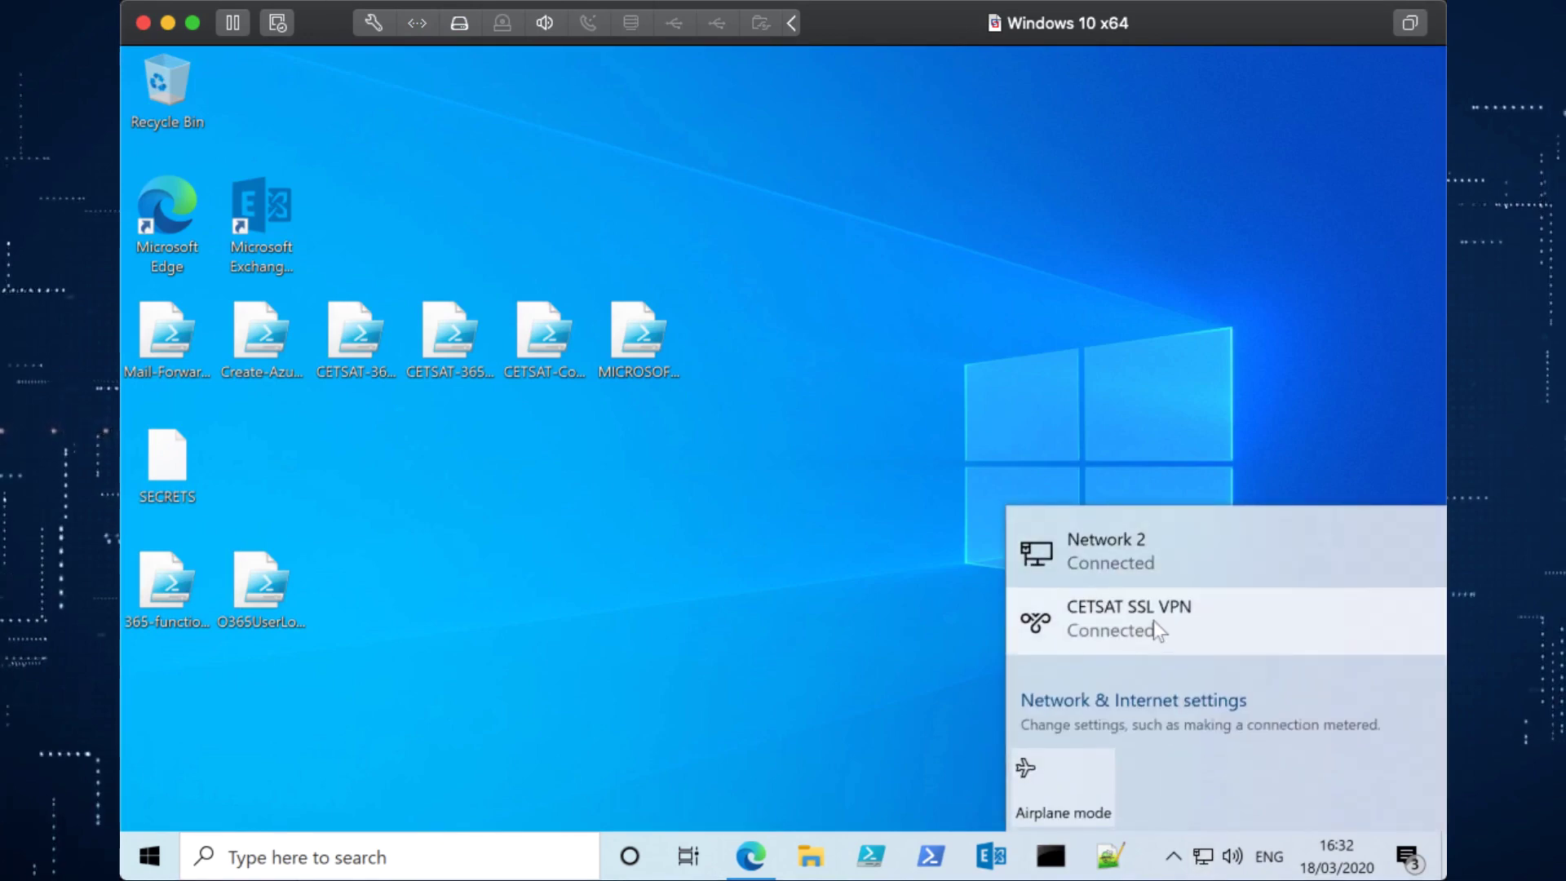
pyautogui.click(1213, 623)
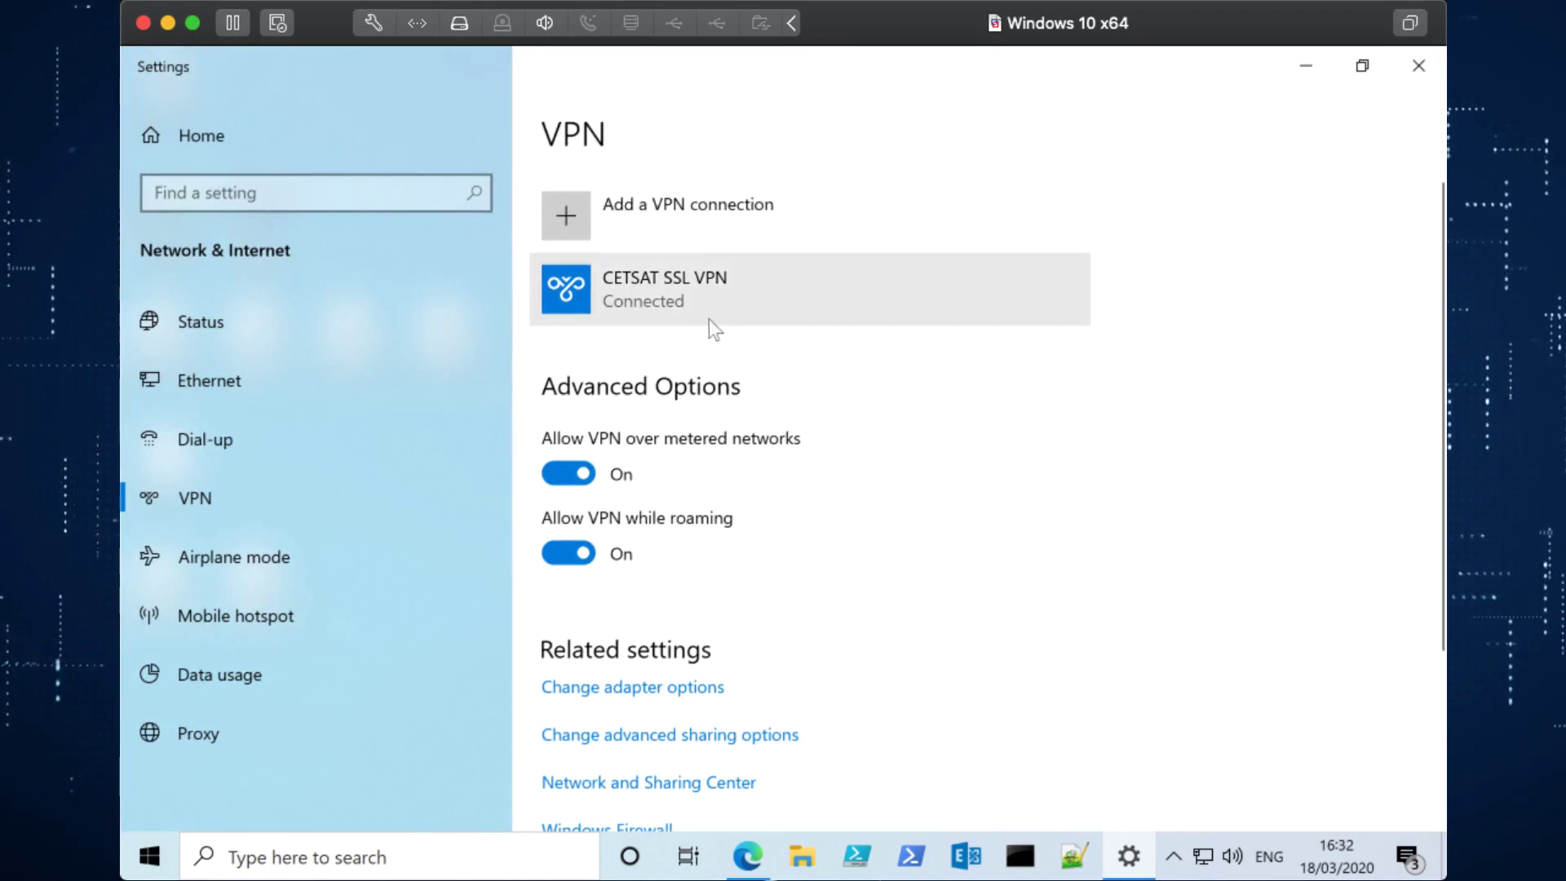
pyautogui.click(670, 295)
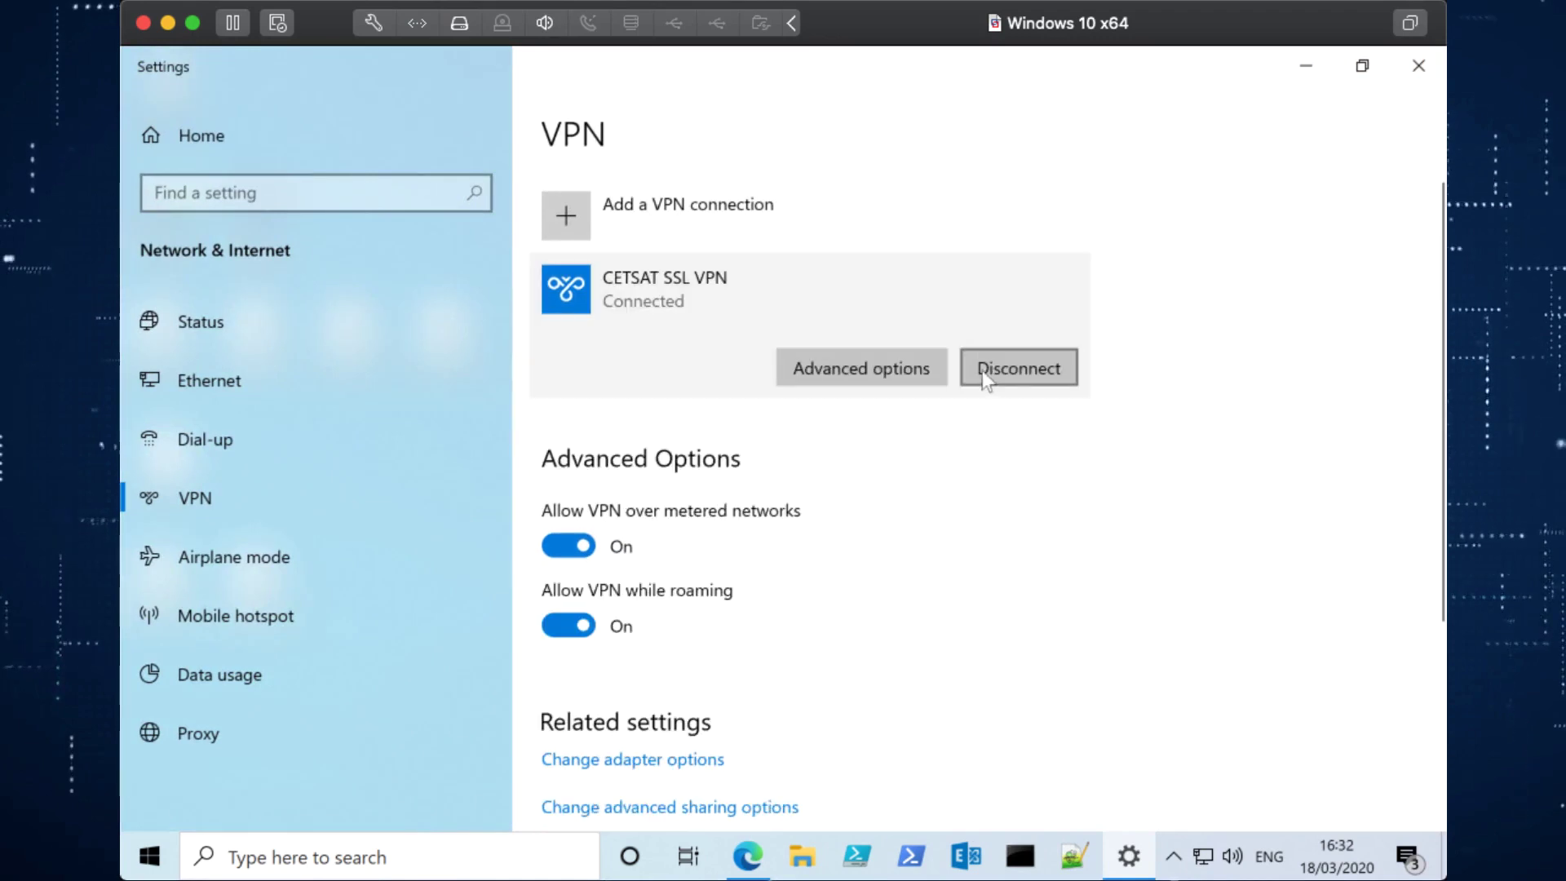